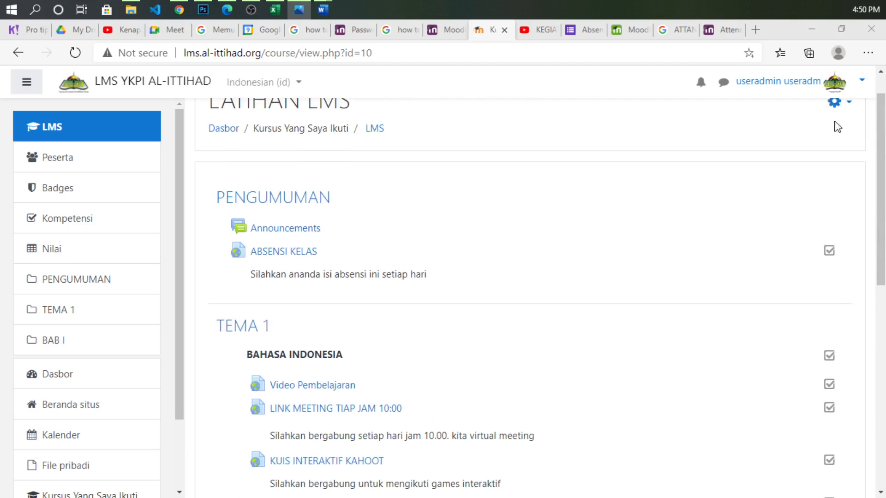
Turn on editing for the LATIHAN LMS course and start adding an activity or resource to the BAB I topic.
left_click(848, 104)
left_click(780, 148)
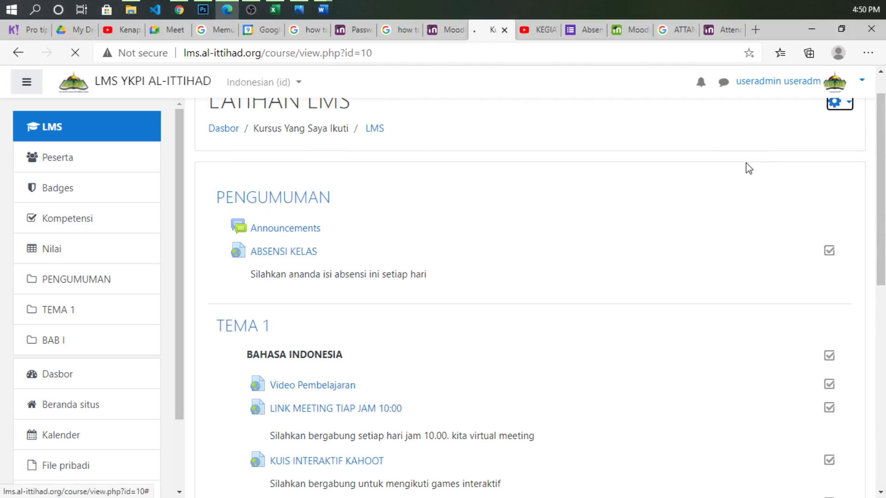
scroll(602, 311, "down", 10)
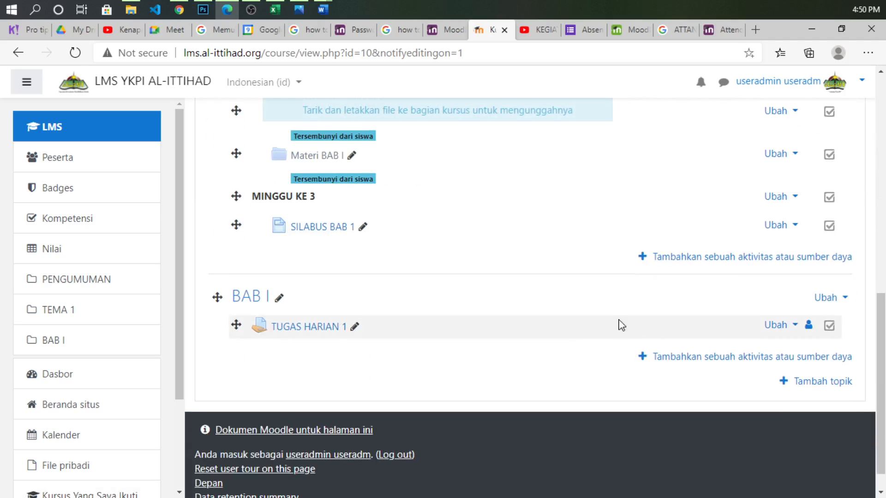
left_click(700, 362)
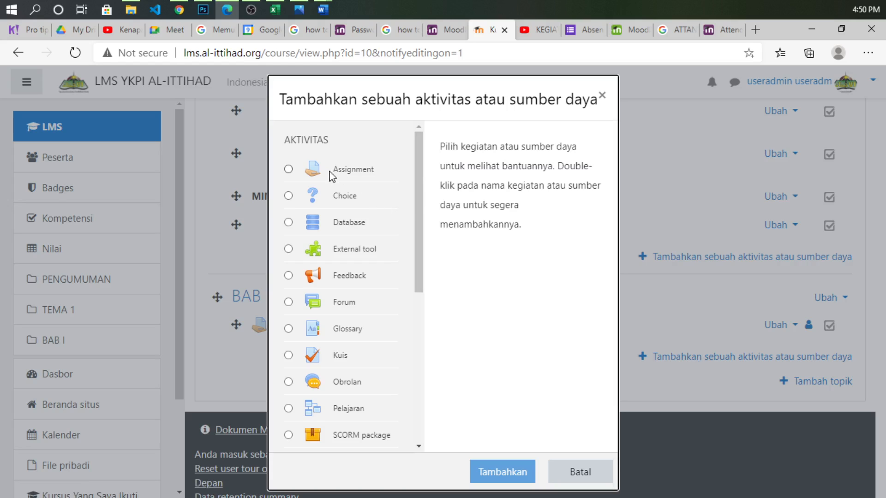
Choose the Kuis activity type, read through its description, and add it to BAB I.
scroll(338, 220, "down", 2)
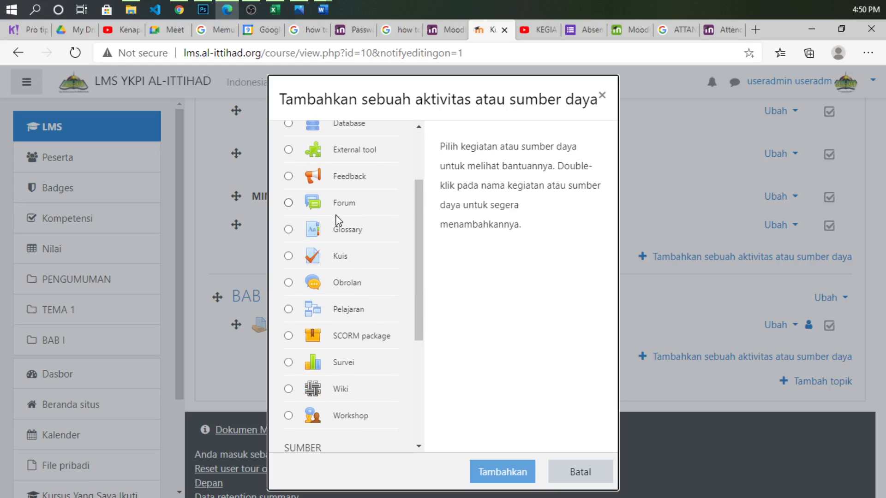
left_click(289, 256)
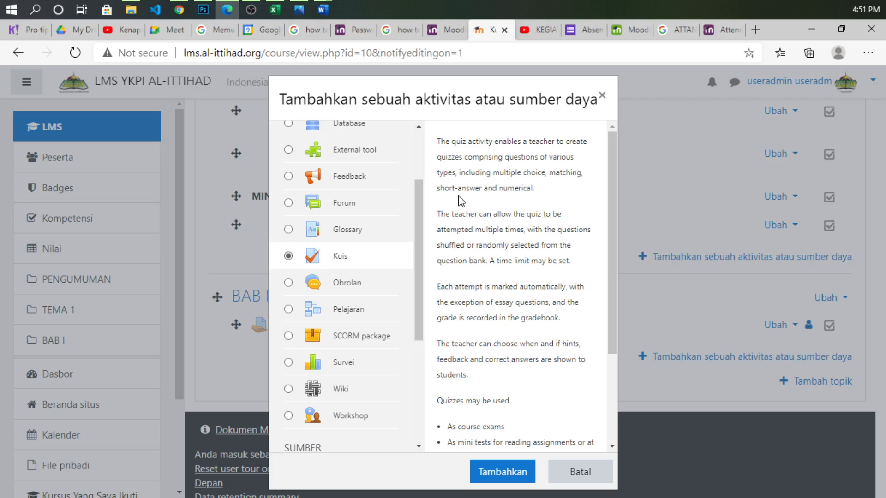
scroll(537, 198, "down", 1)
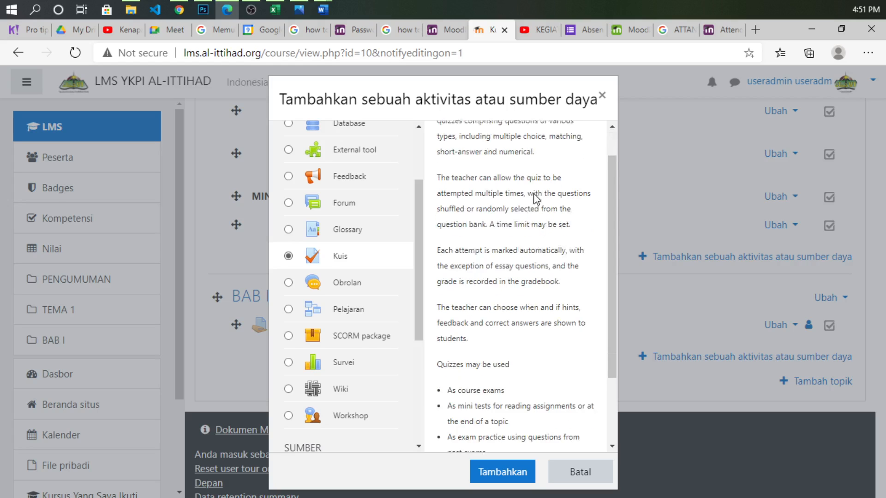
scroll(504, 246, "down", 2)
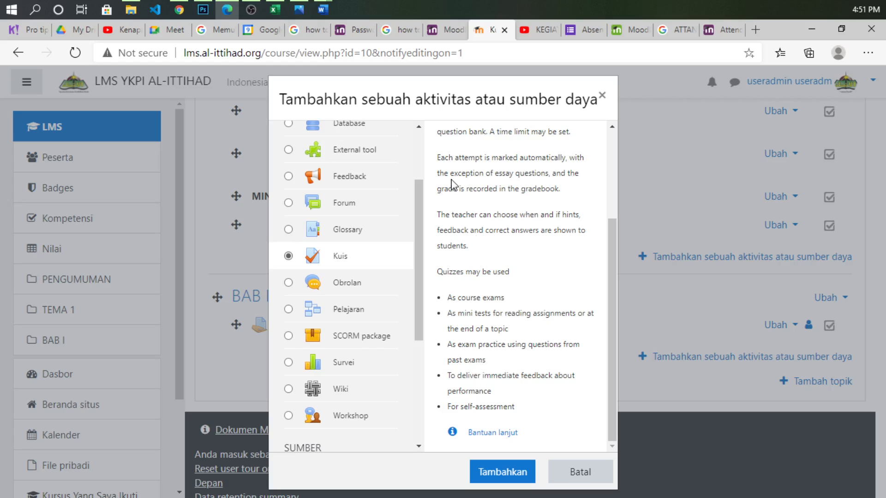
scroll(490, 266, "up", 3)
scroll(491, 263, "down", 3)
left_click(494, 475)
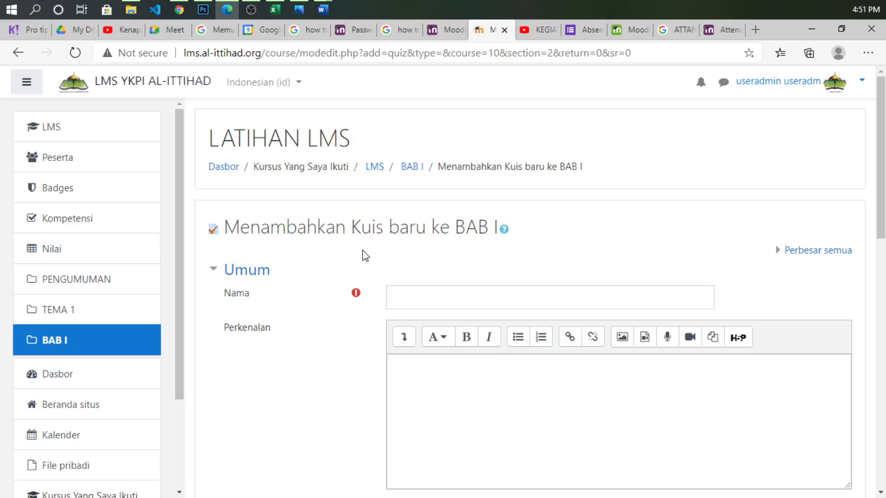
Name the new quiz "ULANGAN HARIAN 1".
scroll(366, 256, "down", 1)
left_click(410, 230)
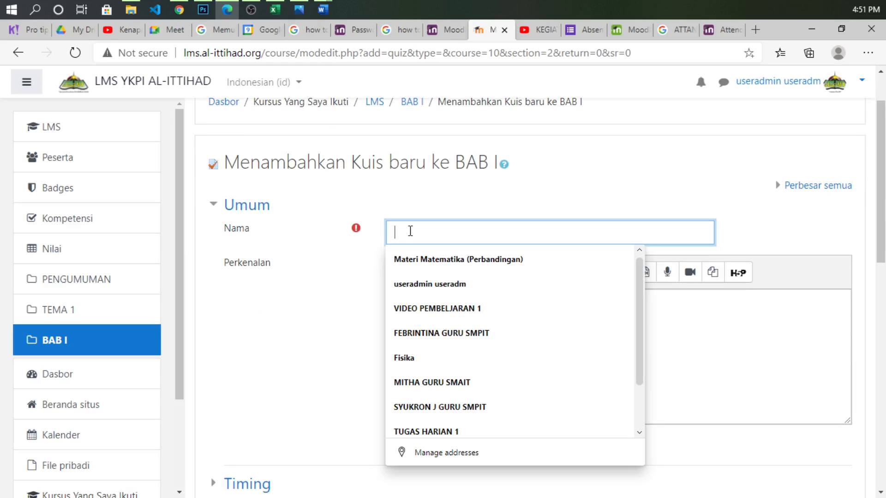
type("u")
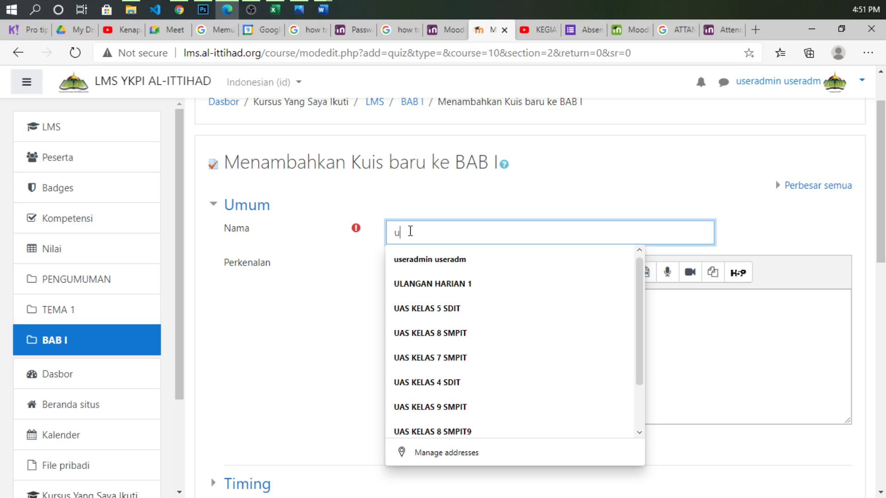
key("BackSpace")
type("ULANG")
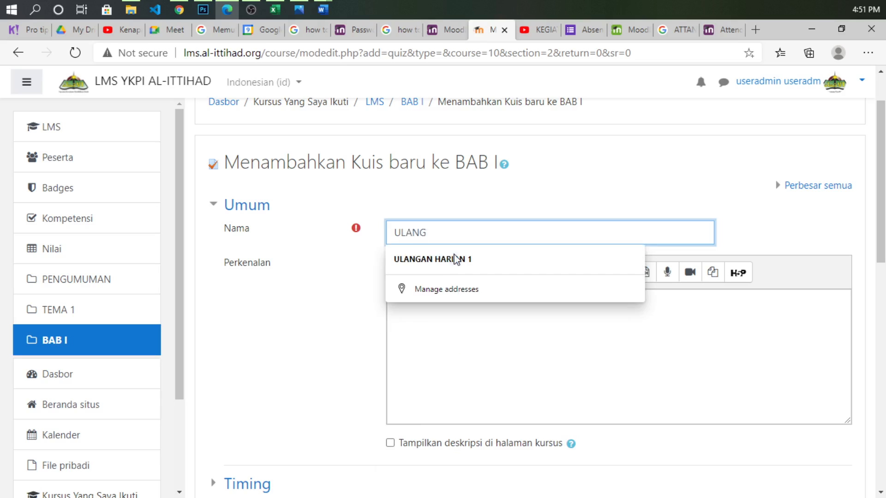
left_click(438, 257)
left_click(505, 228)
Begin the quiz introduction with the line "Intruksi kuis:" and a numbered list whose first item is "bACA BISMILLAH".
left_click(321, 301)
left_click(421, 313)
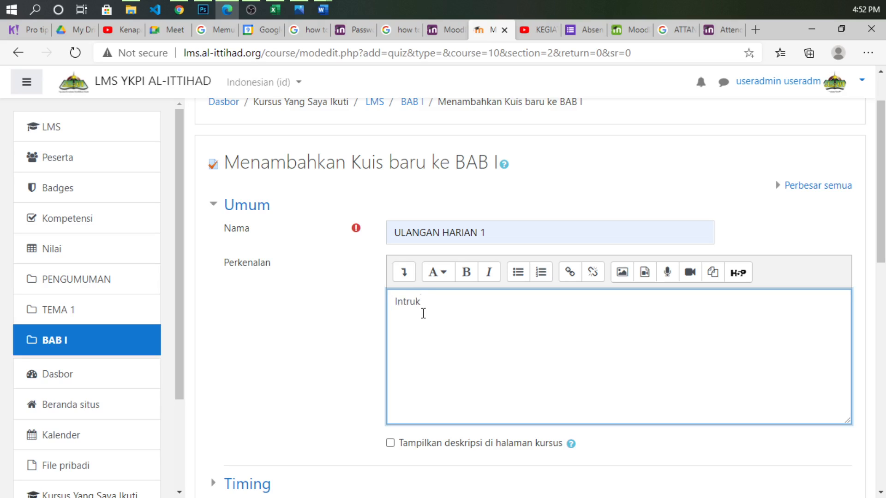
key("BackSpace")
left_click(539, 274)
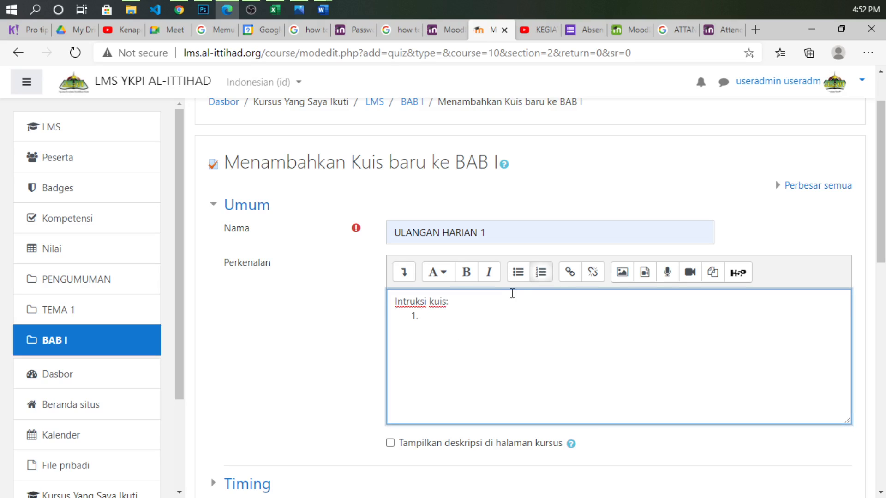
type("bACA BISMILLAH")
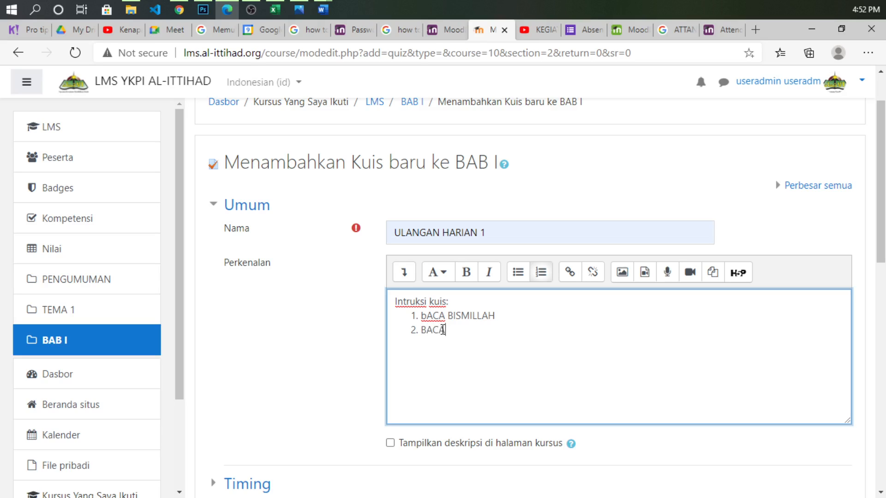
Write list item 2 "BACA SOAL DENGAN TELITI DAN JAWAB DENGAN BENAR" and item 3 "UCAPKAN HAMDALAH" in the introduction.
type("DENGAN TELITI")
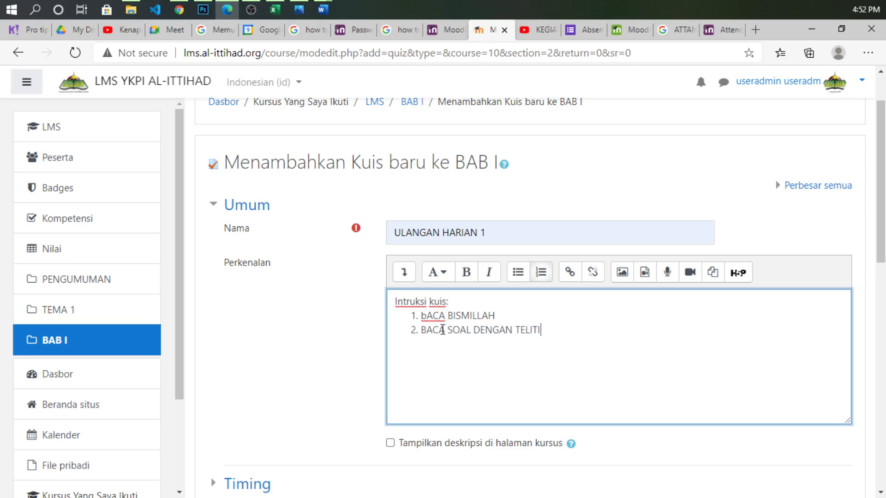
type(" DAN JAWAB DENGAN BENAR")
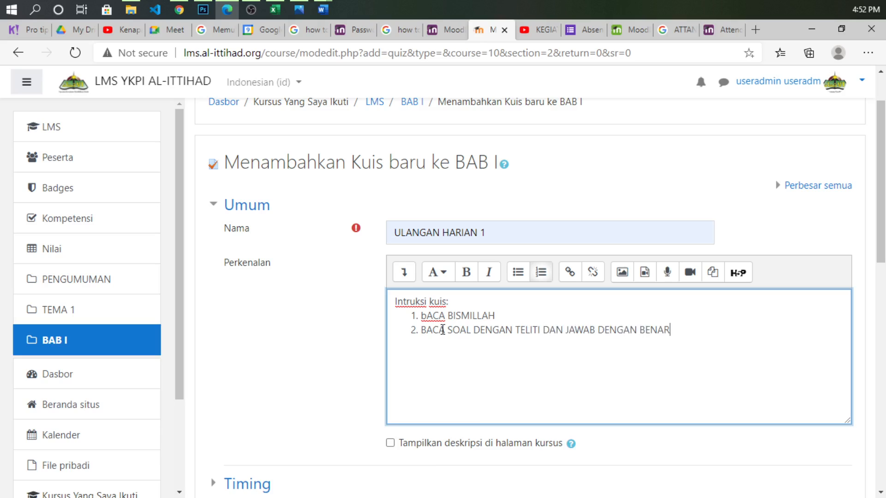
key("Return")
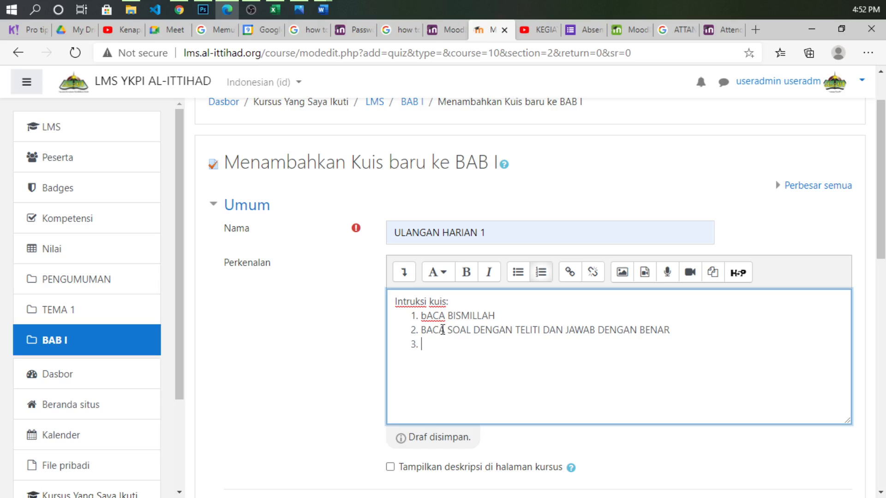
type("UCAPK")
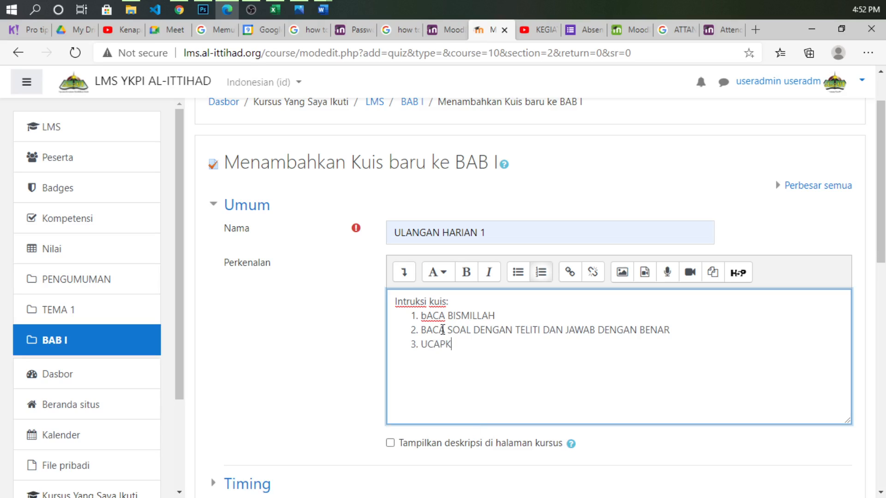
type("AN HAMDALAH")
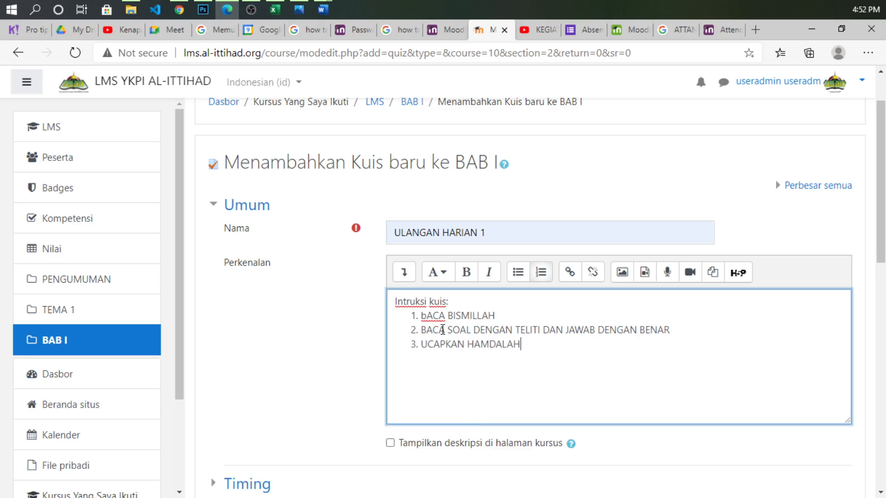
Expand the Timing settings and enable both the quiz opening (Kuis dimulai) and closing (Kuis diakhiri) dates.
scroll(457, 335, "down", 1)
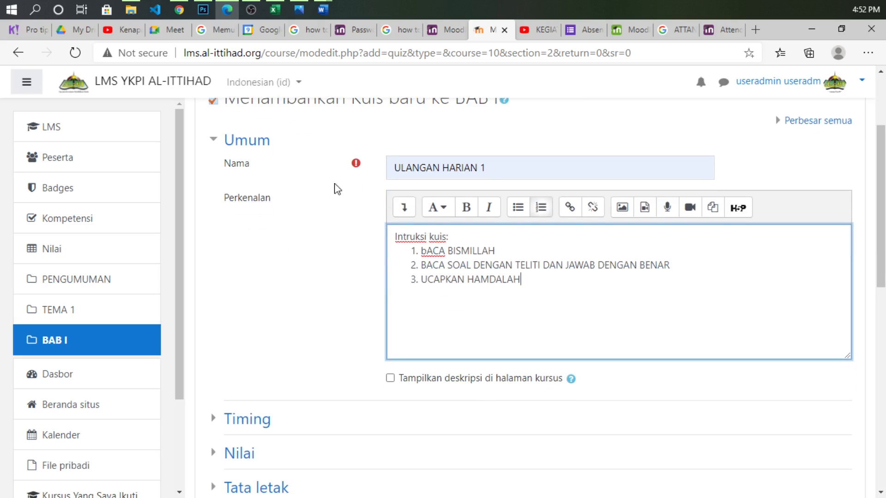
scroll(264, 311, "down", 2)
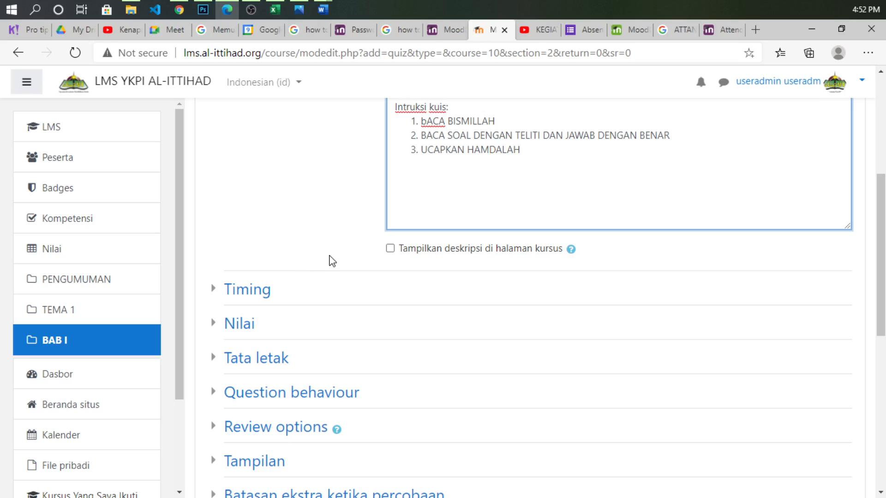
scroll(332, 262, "up", 1)
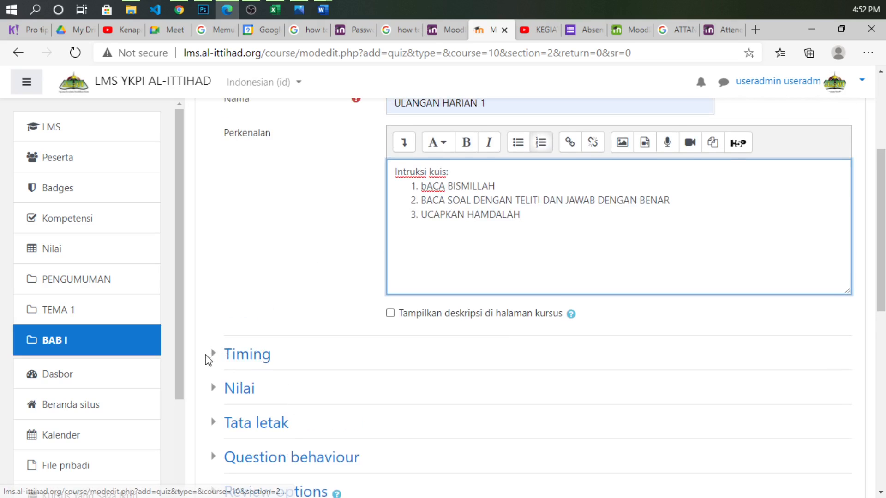
left_click(239, 362)
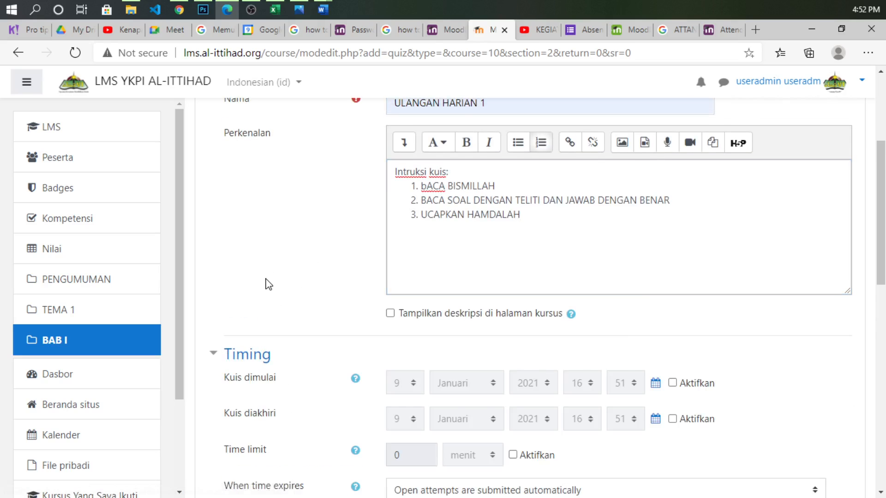
scroll(268, 284, "down", 2)
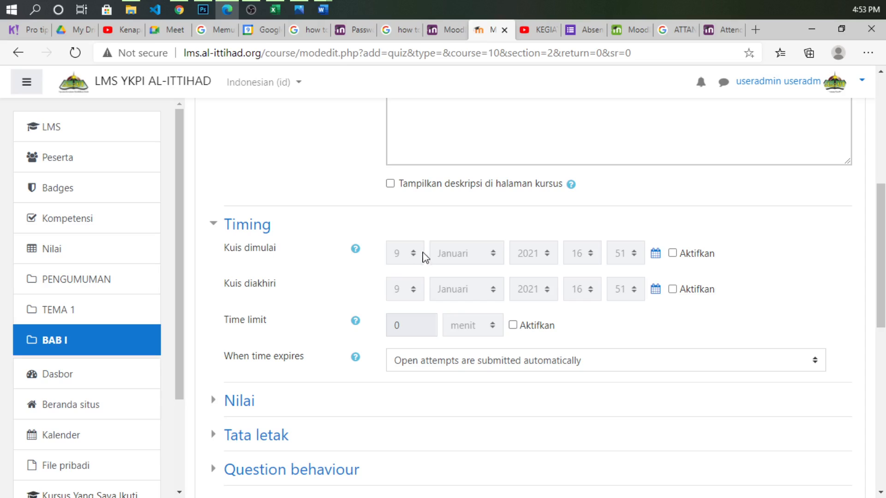
left_click(672, 253)
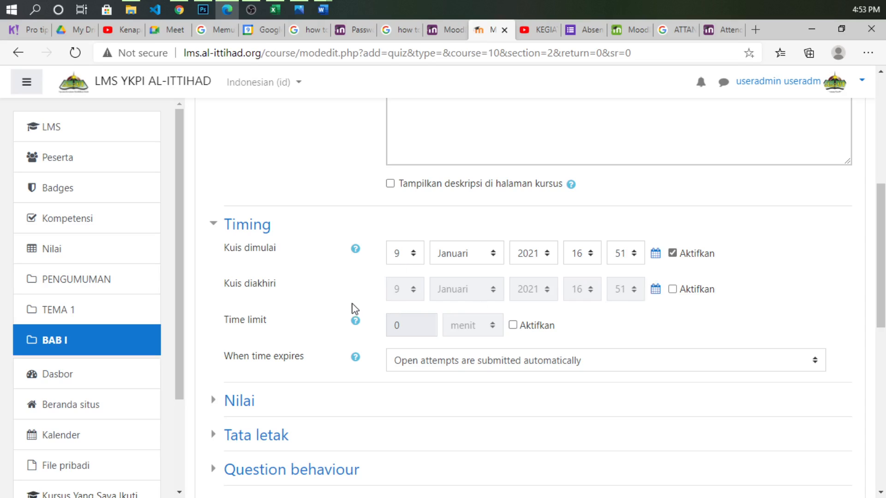
left_click(673, 290)
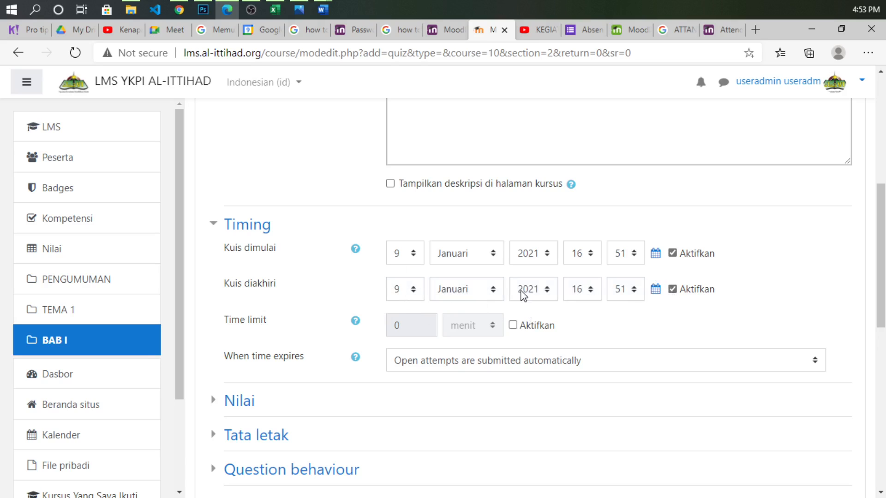
left_click(421, 295)
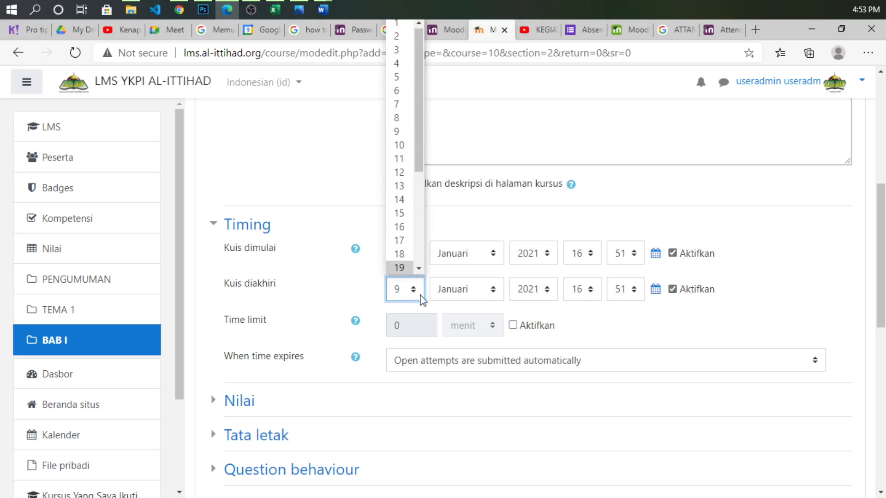
left_click(587, 293)
left_click(588, 293)
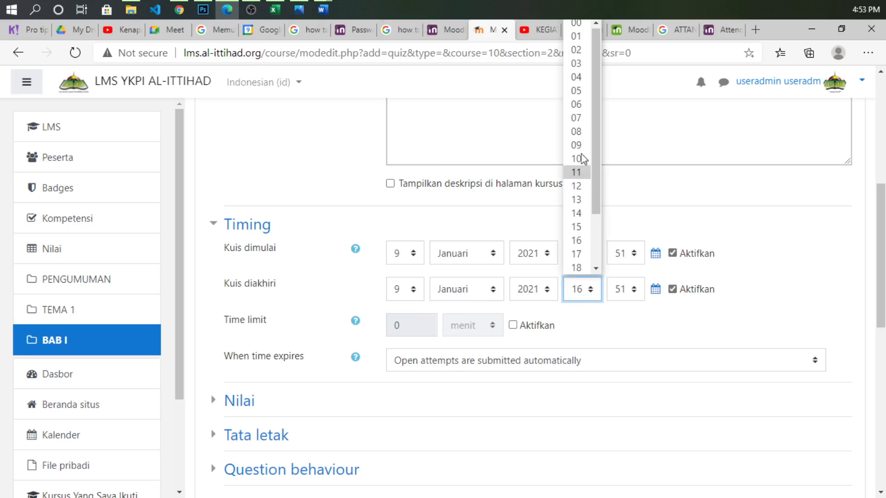
scroll(584, 184, "down", 2)
scroll(583, 212, "up", 2)
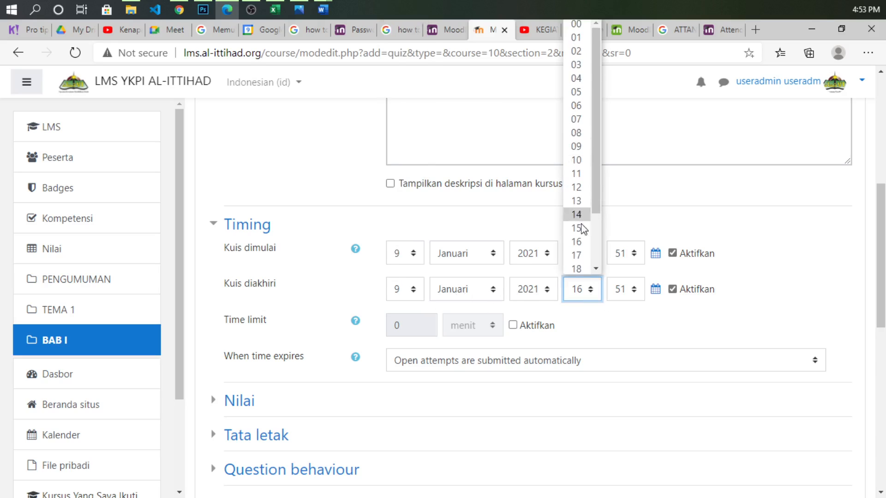
scroll(582, 215, "down", 2)
left_click(579, 198)
left_click(585, 341)
Enable the quiz time limit and set it to 120 minutes.
scroll(585, 342, "down", 1)
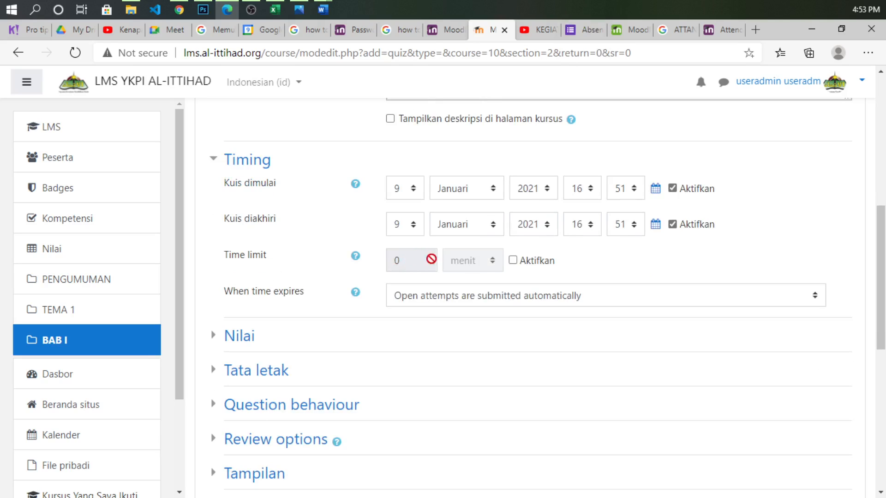
left_click(513, 261)
left_click_drag(404, 261, 388, 261)
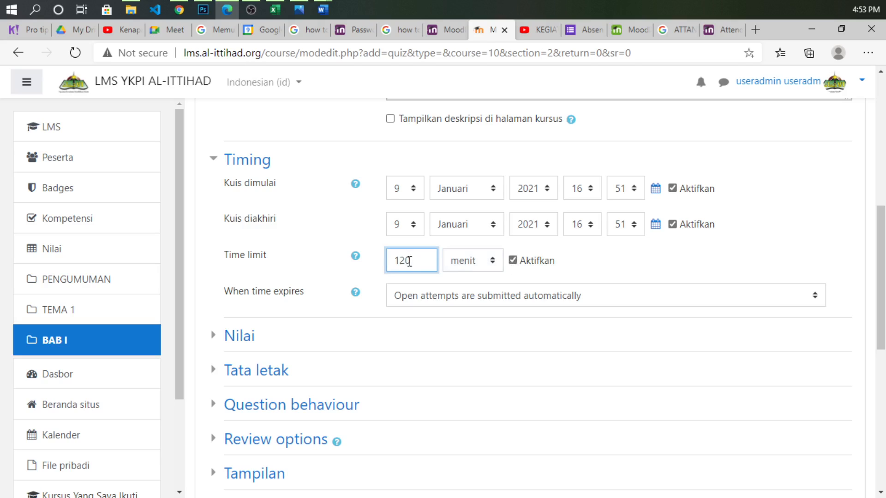
left_click(600, 260)
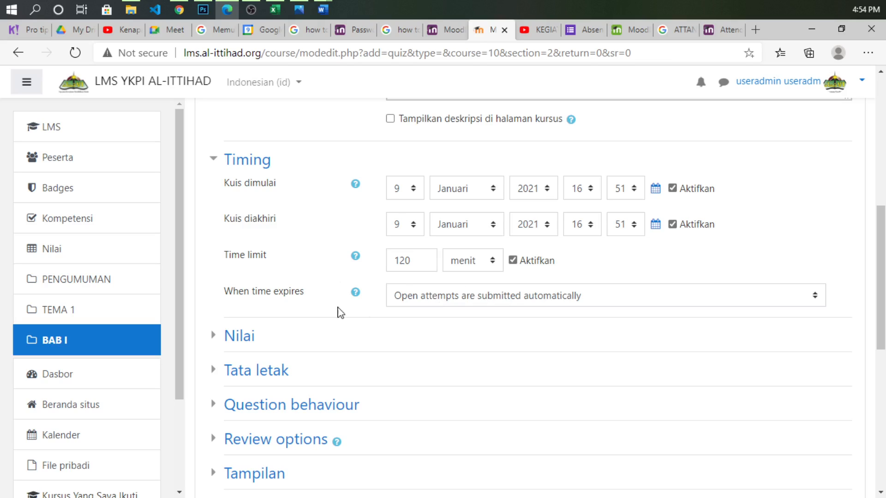
Expand the Nilai settings and set the passing grade (Nilai untuk lulus) to 8.
scroll(266, 297, "down", 1)
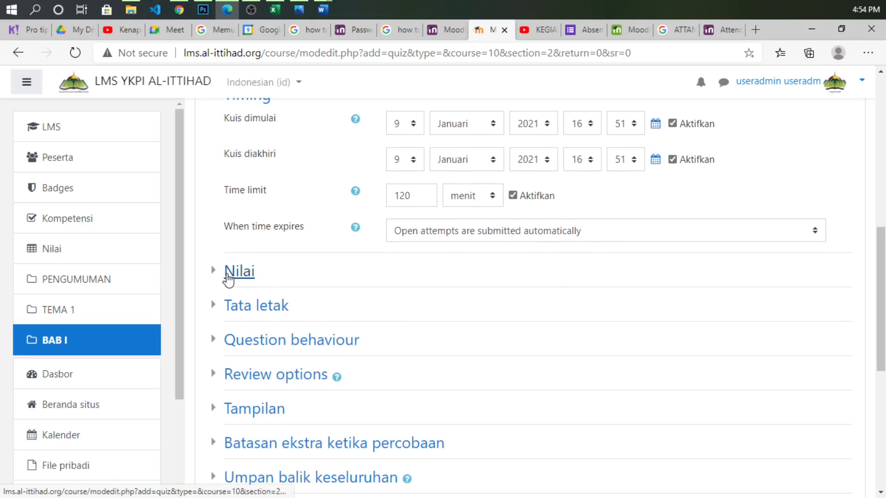
left_click(228, 278)
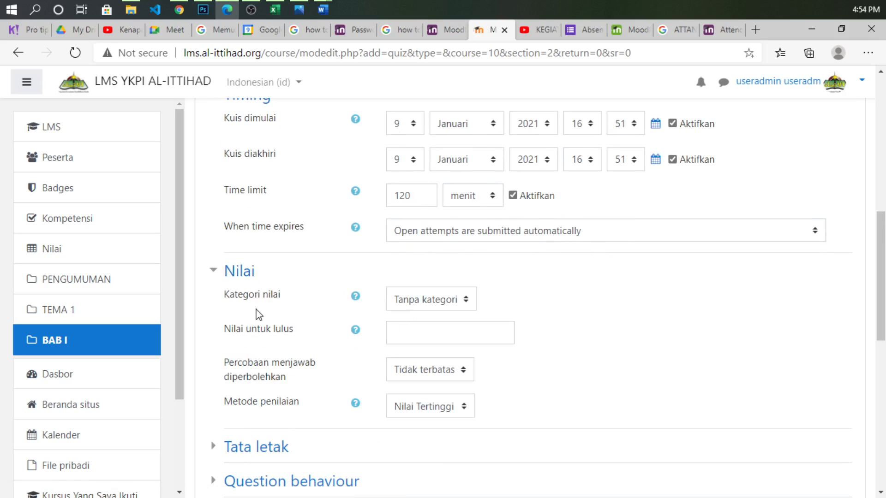
left_click(416, 332)
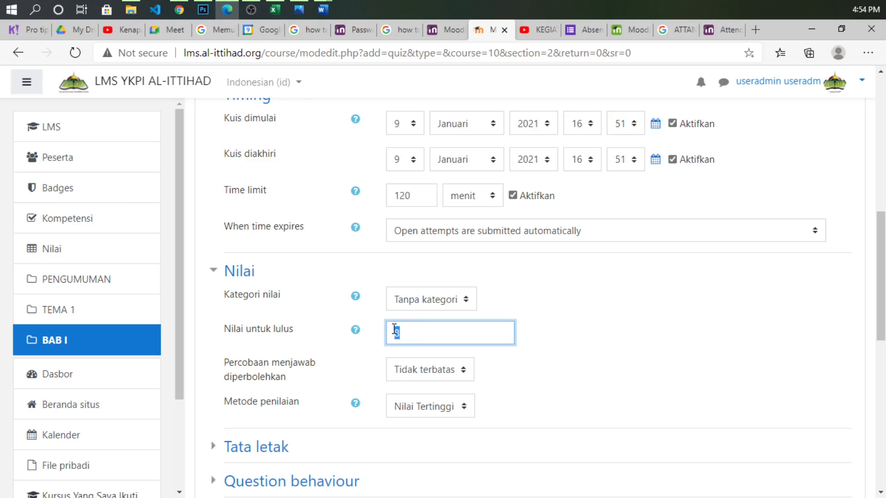
left_click(566, 336)
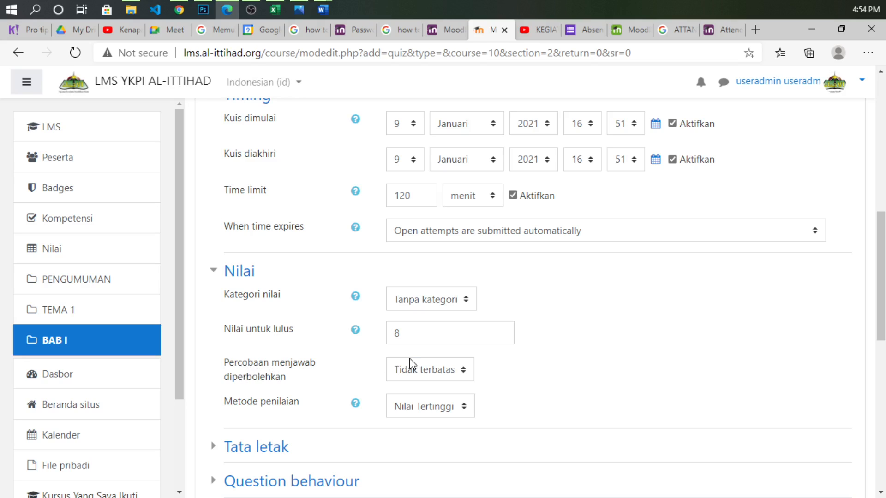
Look through the available choices for allowed attempts (Percobaan menjawab diperbolehkan) and grading method (Metode penilaian).
scroll(306, 358, "down", 1)
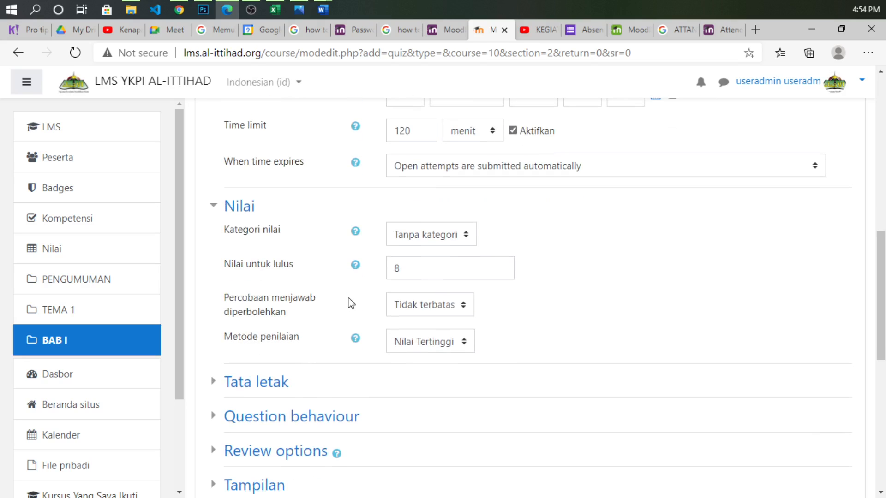
left_click(421, 311)
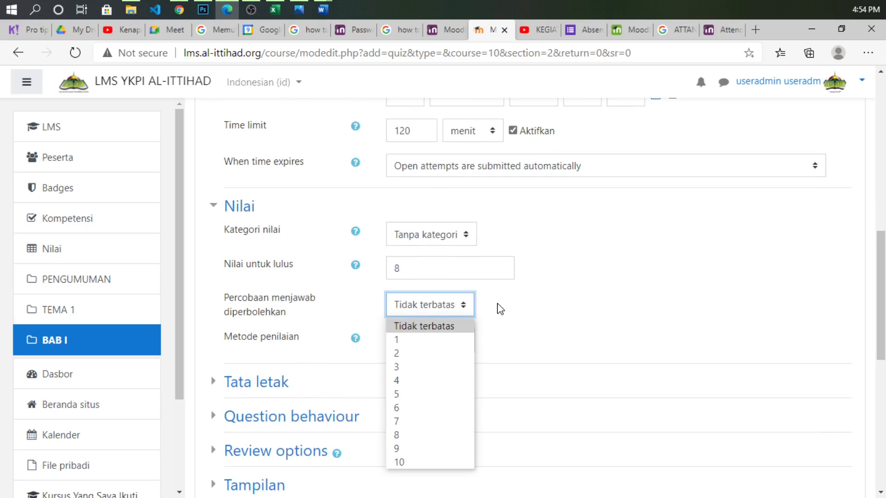
left_click(498, 309)
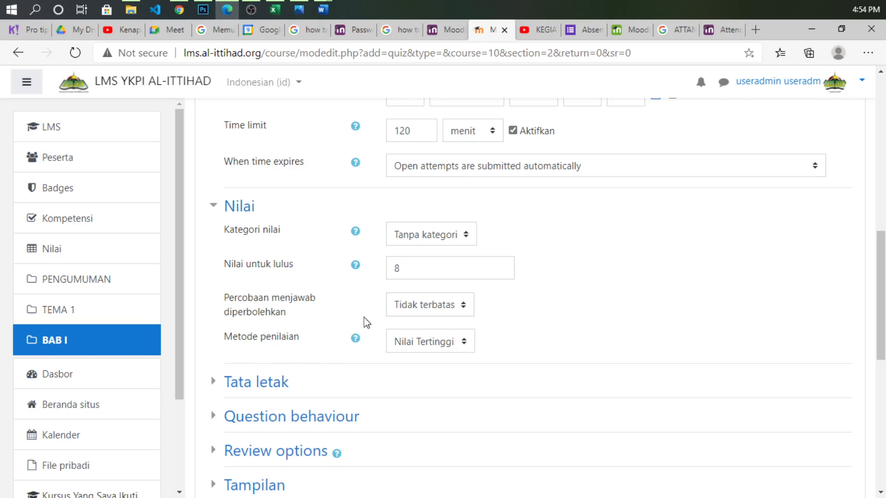
left_click(426, 308)
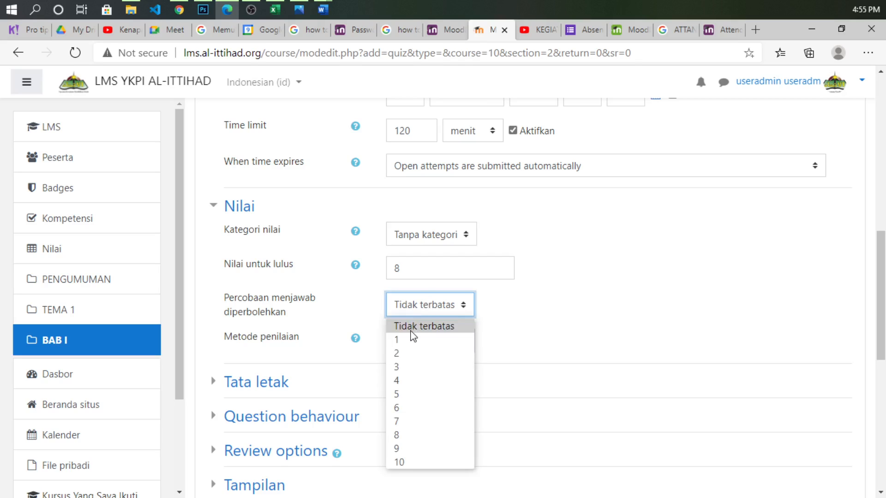
left_click(288, 323)
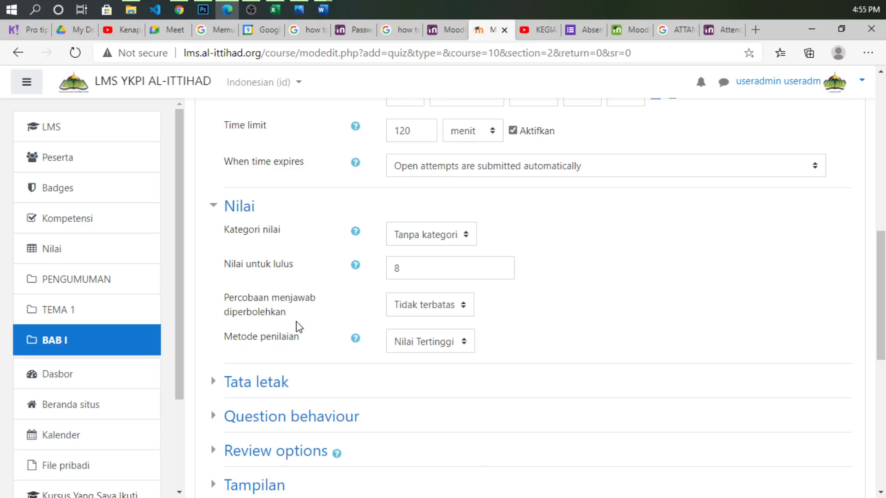
left_click(433, 348)
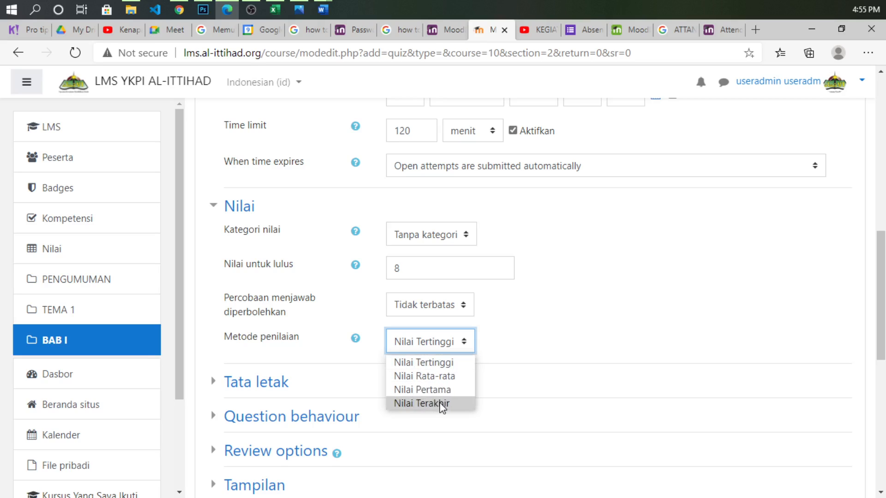
left_click(504, 331)
Limit the allowed quiz attempts (Percobaan menjawab diperbolehkan) to 1.
left_click(431, 306)
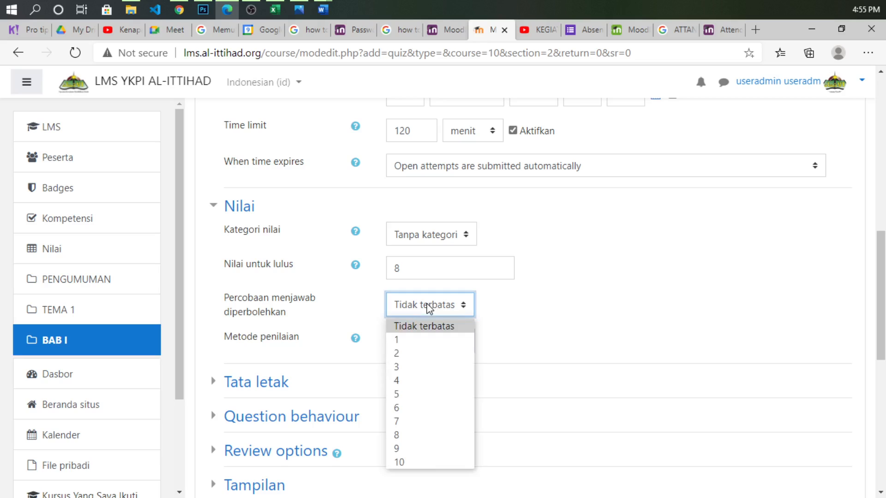
left_click(408, 342)
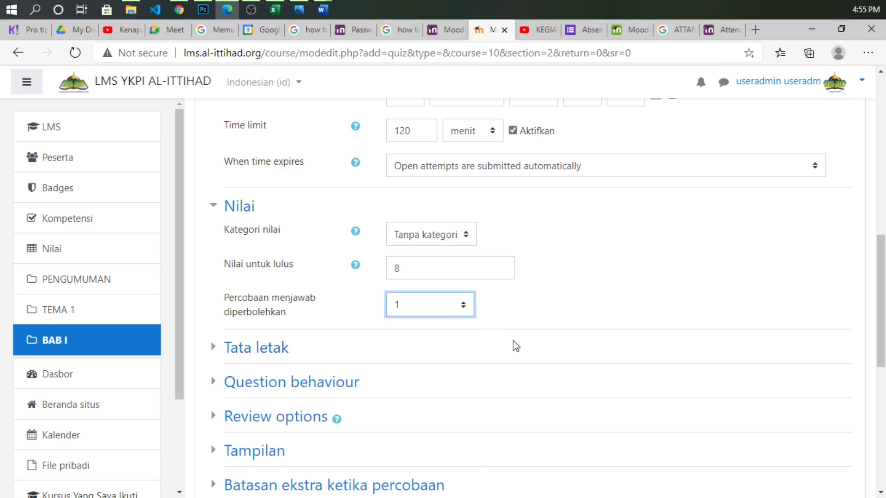
left_click(574, 296)
scroll(232, 351, "down", 3)
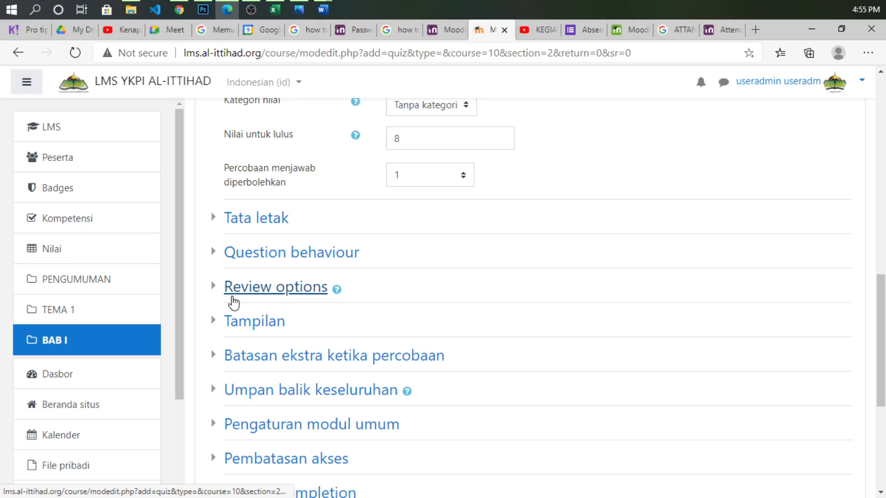
left_click(230, 255)
left_click(231, 257)
left_click(230, 257)
left_click(231, 257)
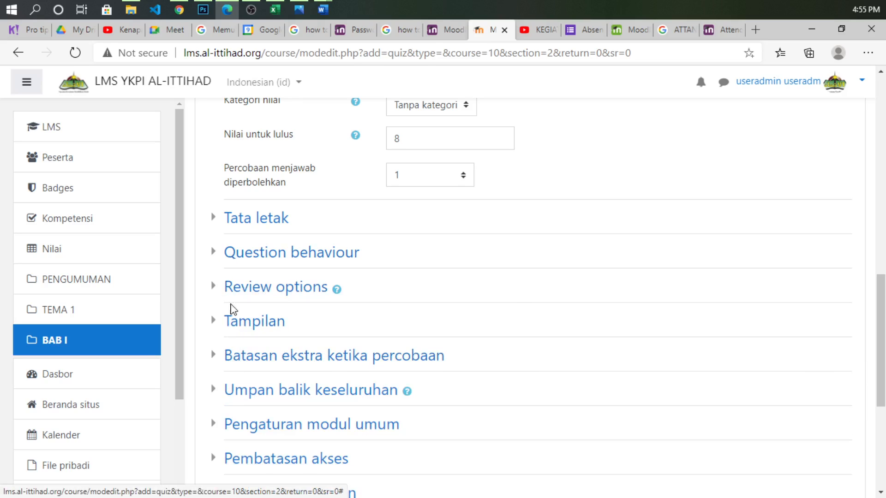
Expand Review options and disable "The attempt" for immediately after the attempt, later while the quiz is open, and after the quiz is closed.
left_click(234, 288)
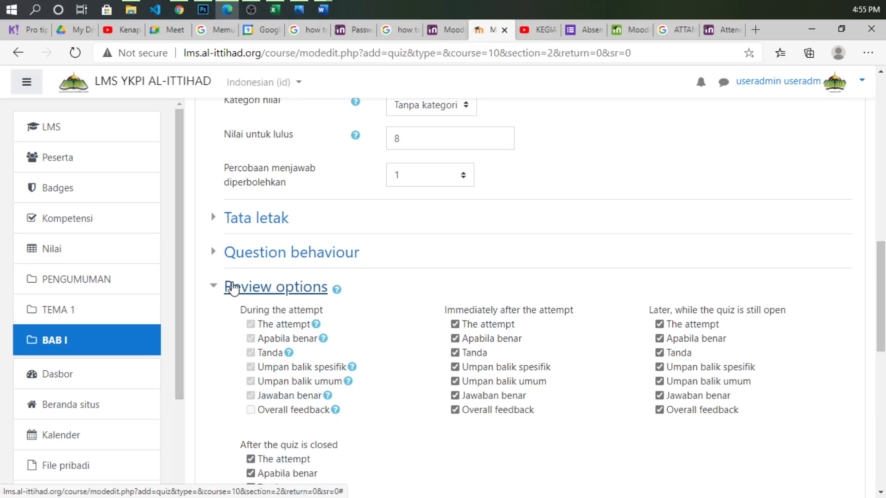
scroll(475, 300, "down", 3)
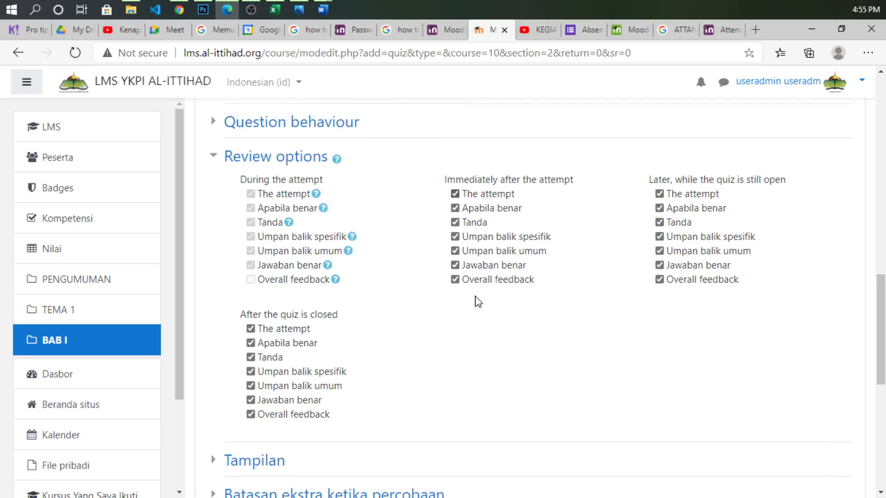
left_click(455, 194)
left_click(660, 194)
left_click(251, 329)
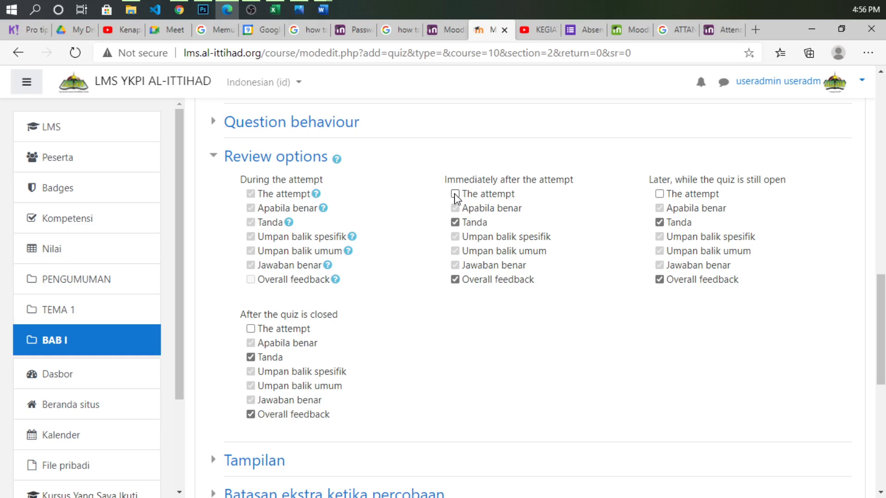
Save the quiz settings and display the quiz.
scroll(323, 283, "down", 3)
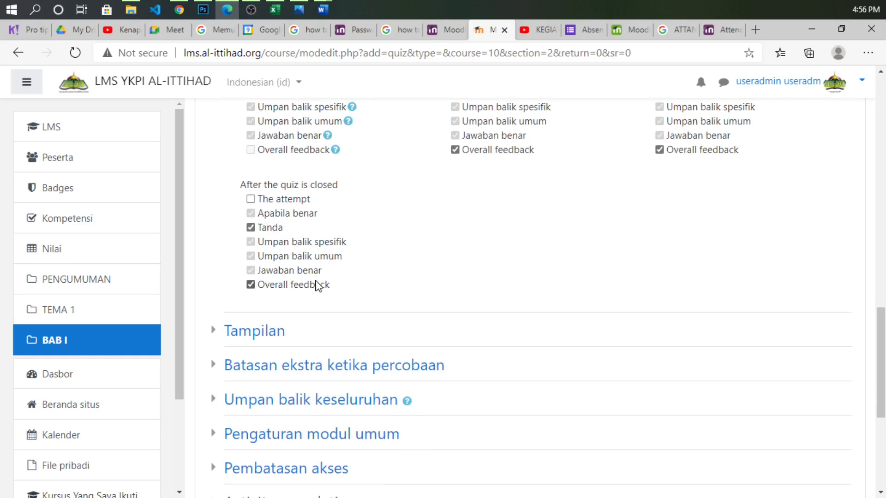
scroll(304, 284, "down", 2)
scroll(350, 282, "down", 3)
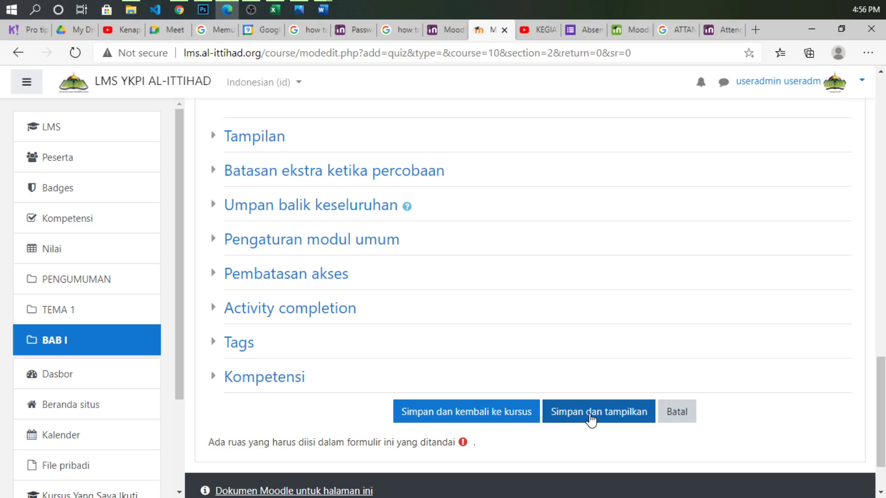
left_click(591, 417)
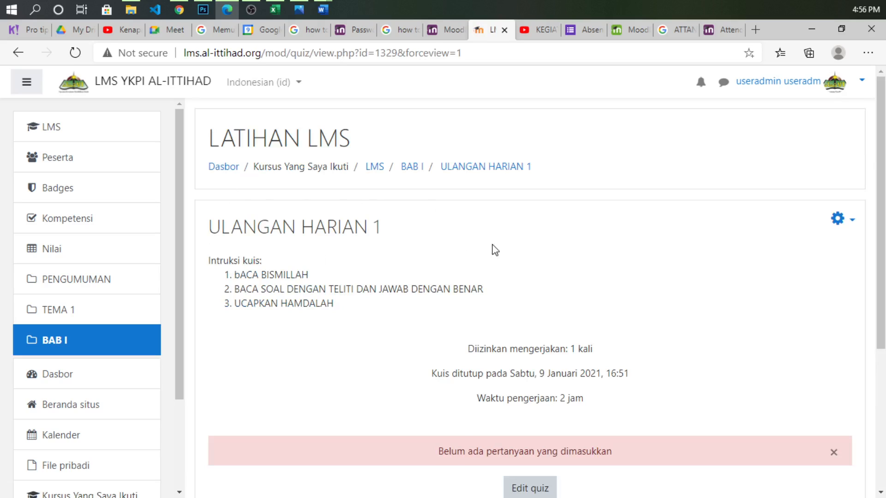
Review the ULANGAN HARIAN 1 quiz page, including its instructions, allowed attempts, closing date and time limit.
scroll(692, 286, "down", 2)
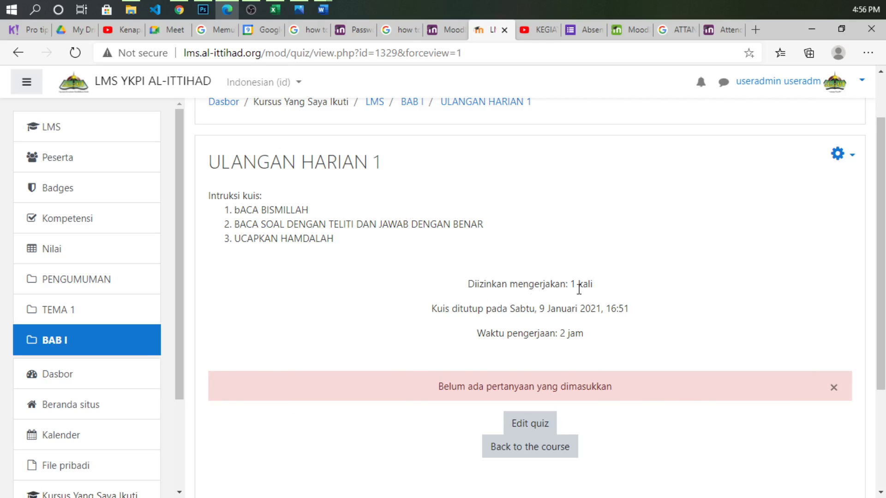
scroll(655, 333, "down", 2)
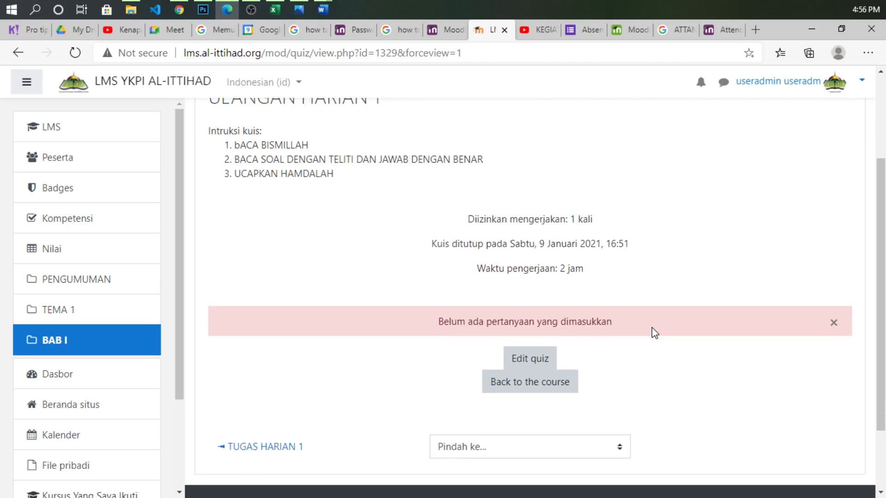
scroll(655, 333, "up", 4)
scroll(655, 333, "down", 2)
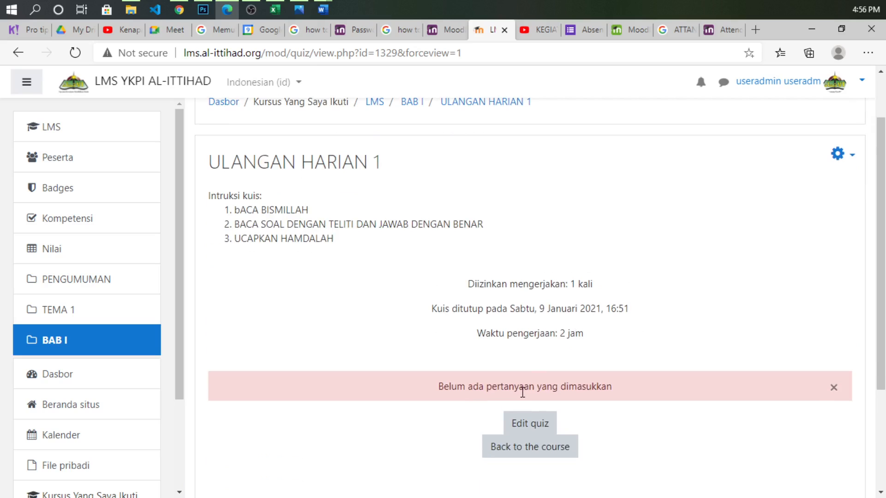
scroll(572, 390, "down", 2)
scroll(694, 303, "up", 2)
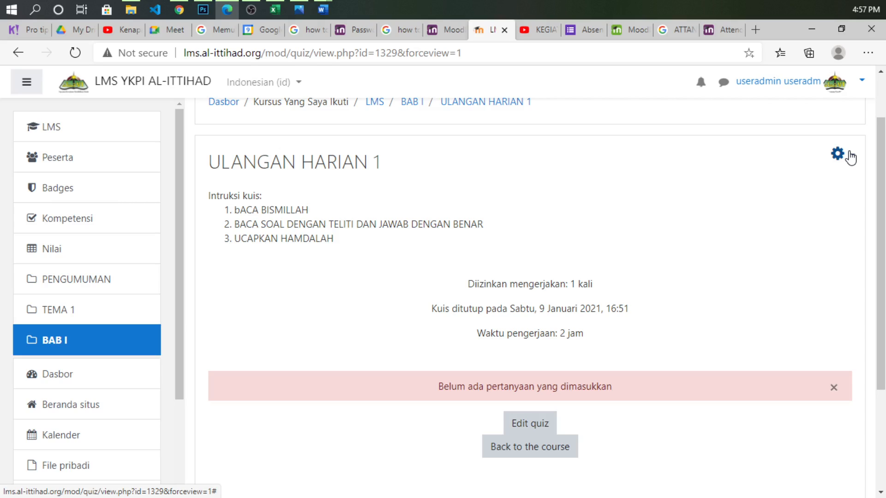
Open the question editing page (Edit quiz) of ULANGAN HARIAN 1.
left_click(850, 157)
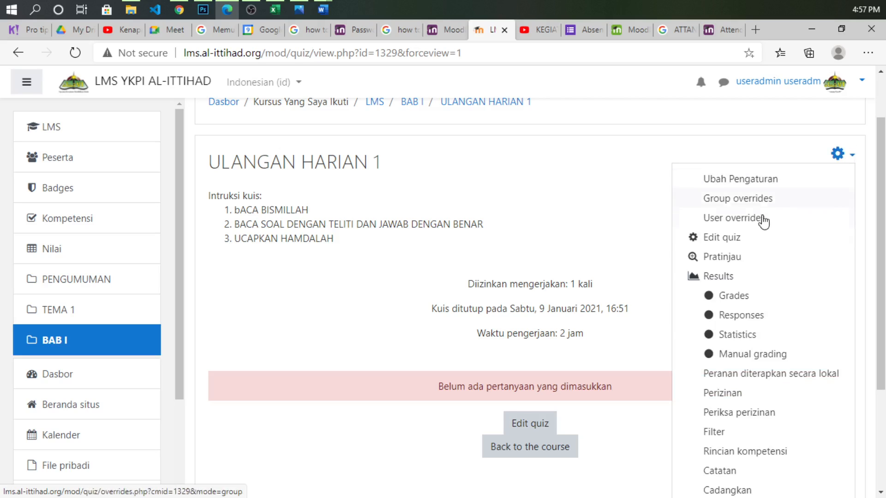
scroll(757, 251, "down", 1)
scroll(759, 251, "up", 2)
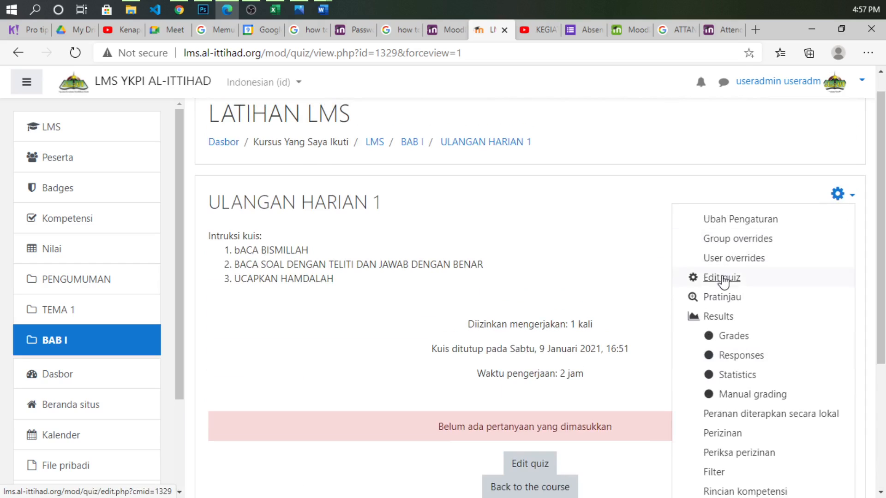
left_click(722, 279)
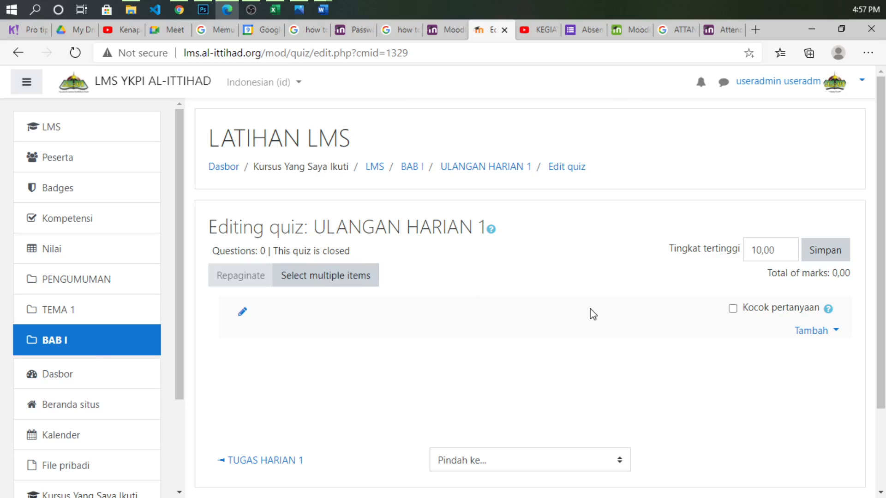
Add a new question of type Pilihan ganda to the quiz, opening its empty question form.
left_click(826, 338)
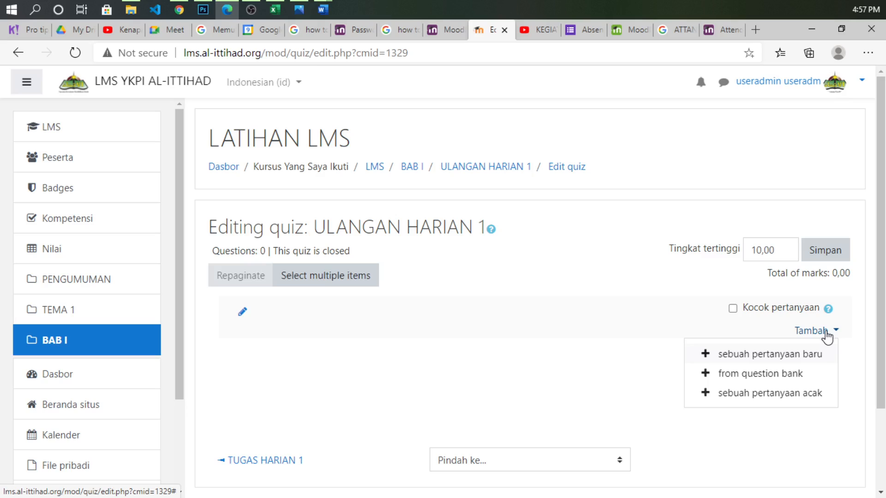
left_click(756, 355)
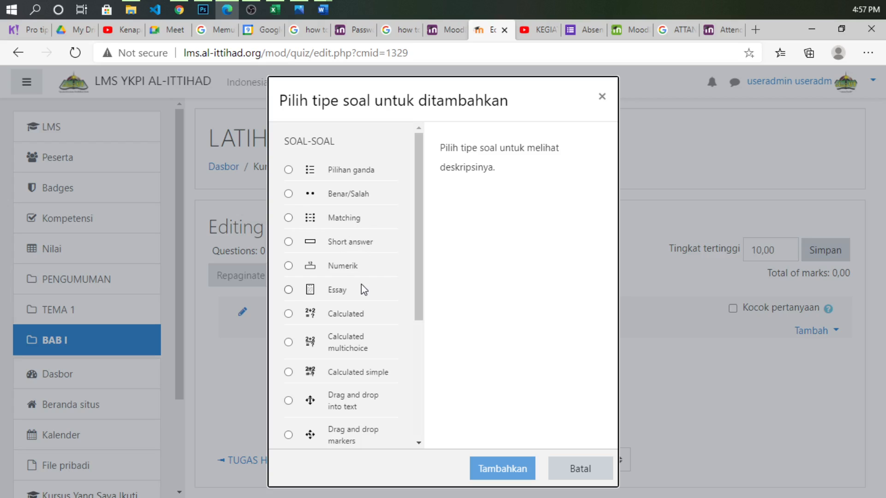
scroll(362, 277, "down", 5)
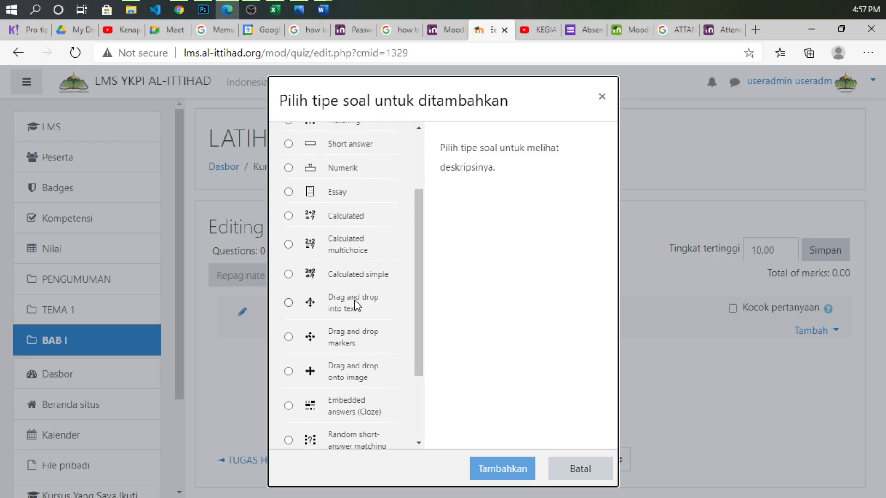
scroll(359, 299, "up", 5)
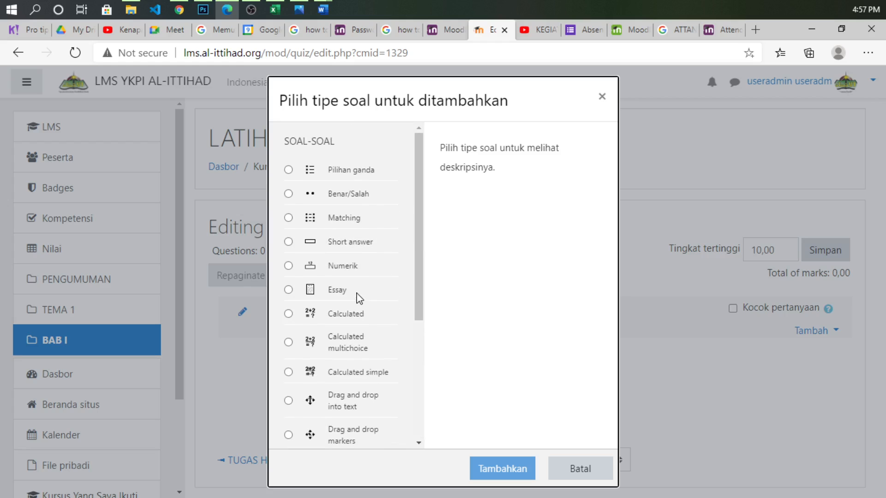
left_click(352, 174)
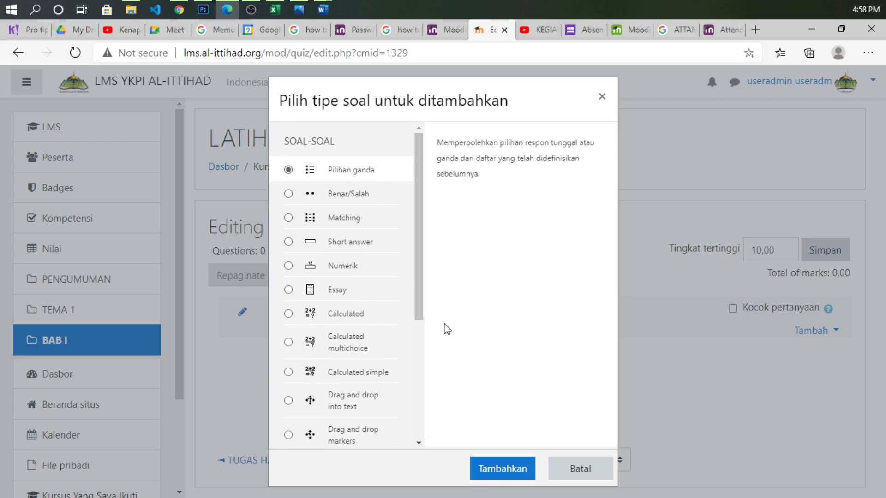
left_click(483, 469)
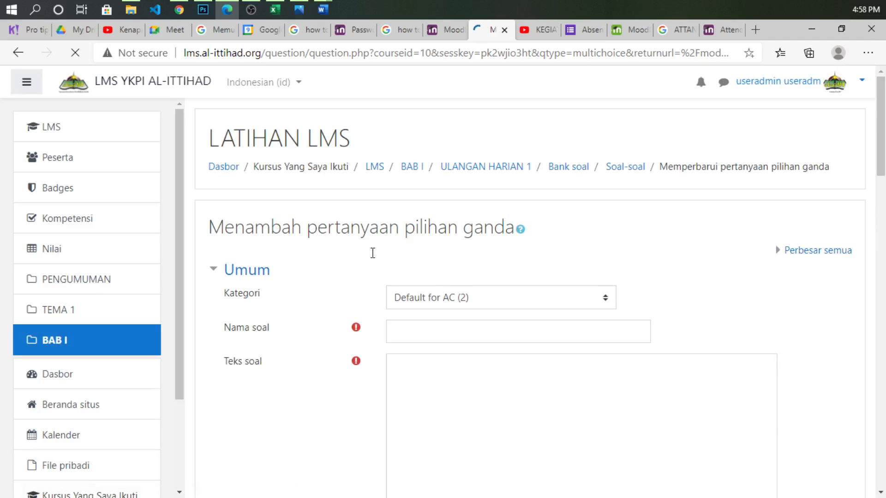
scroll(360, 252, "down", 2)
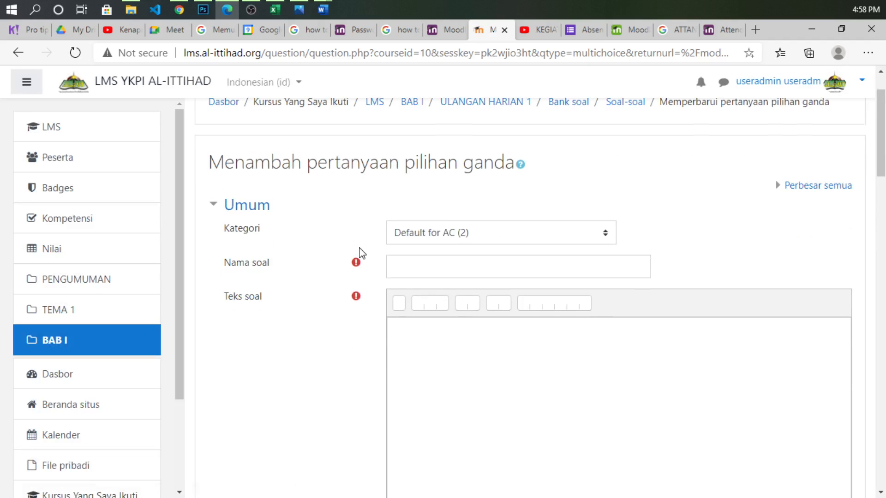
scroll(362, 253, "up", 1)
scroll(362, 253, "down", 1)
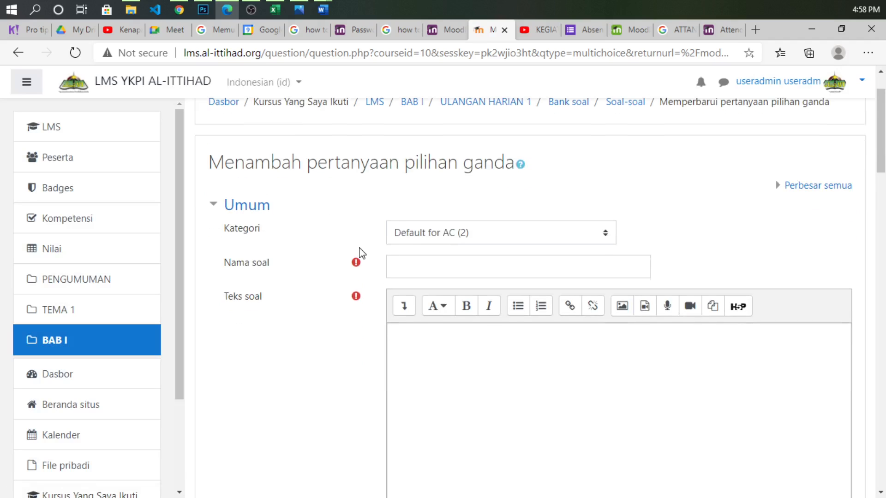
Set the multiple-choice question's category to Pengaturan awal untuk ULANGAN HARIAN 1 and name the question 1.
left_click(456, 235)
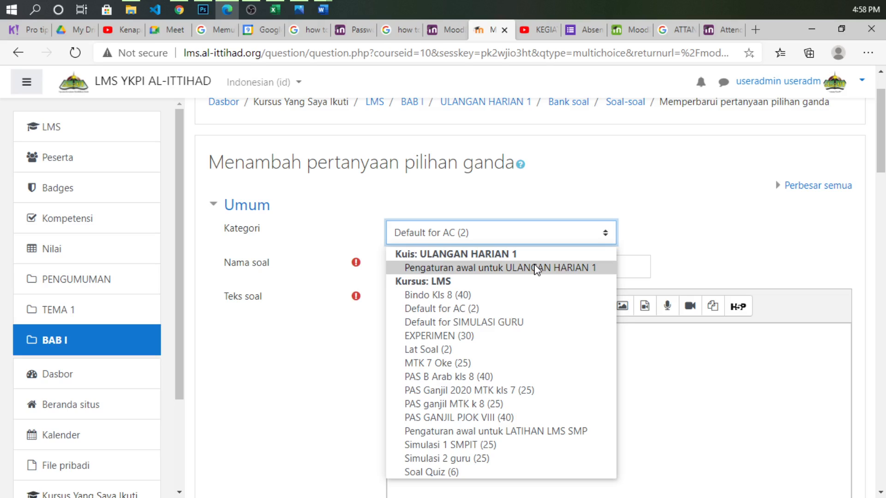
left_click(542, 270)
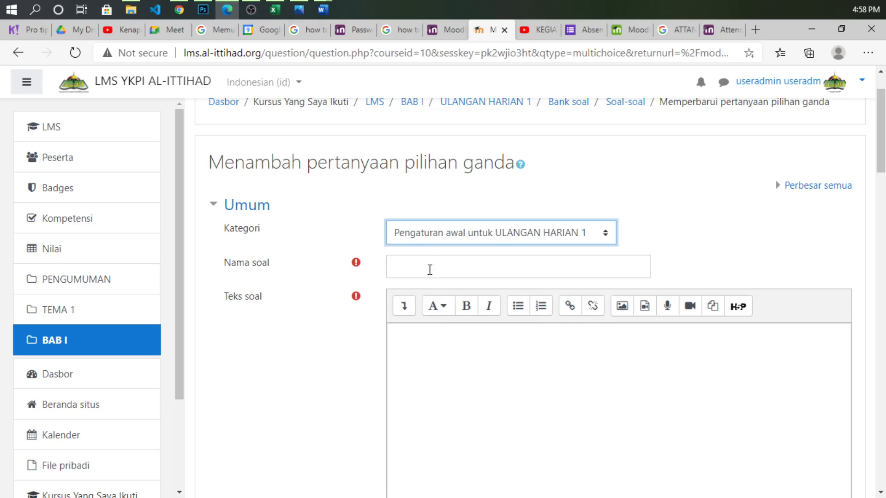
scroll(415, 266, "down", 3)
scroll(382, 164, "up", 2)
left_click(421, 206)
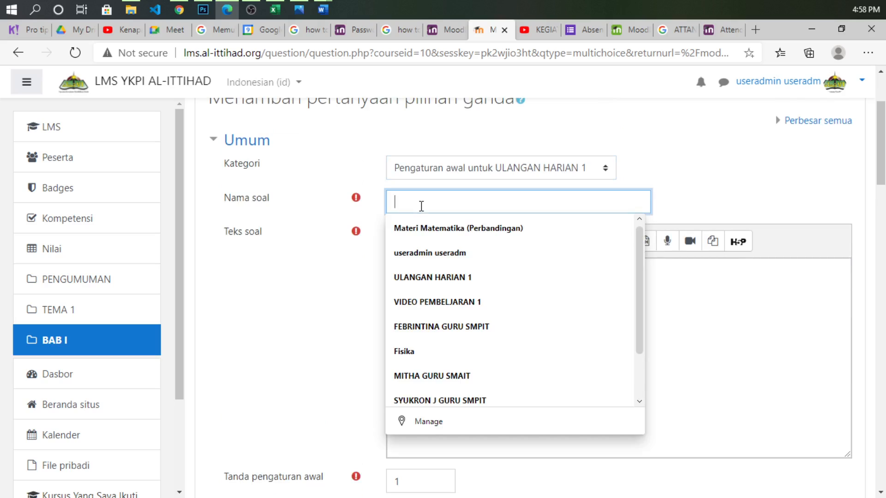
type("01")
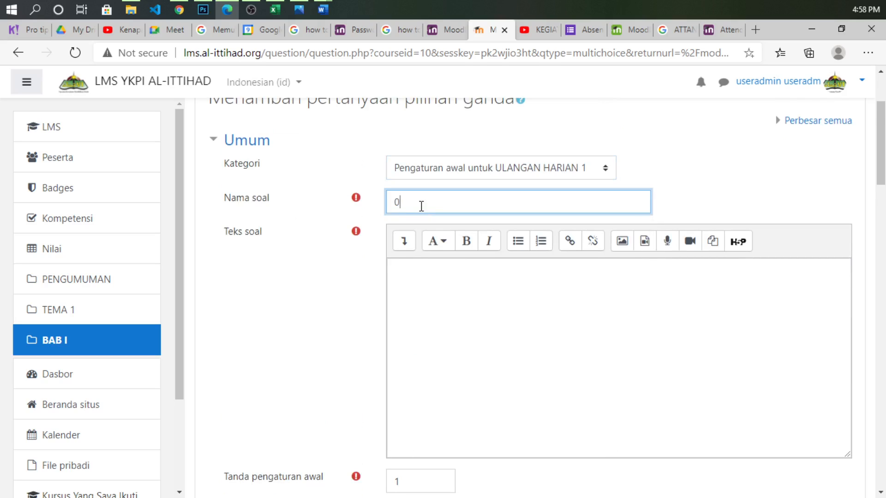
key("BackSpace")
type("1")
Enter "Siapakah presiden ke 6 RI?" as the question text.
left_click(339, 260)
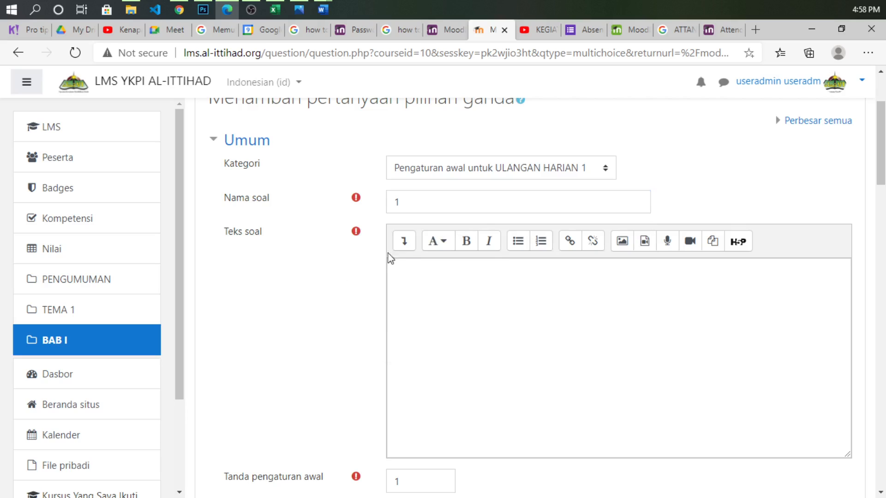
left_click(407, 278)
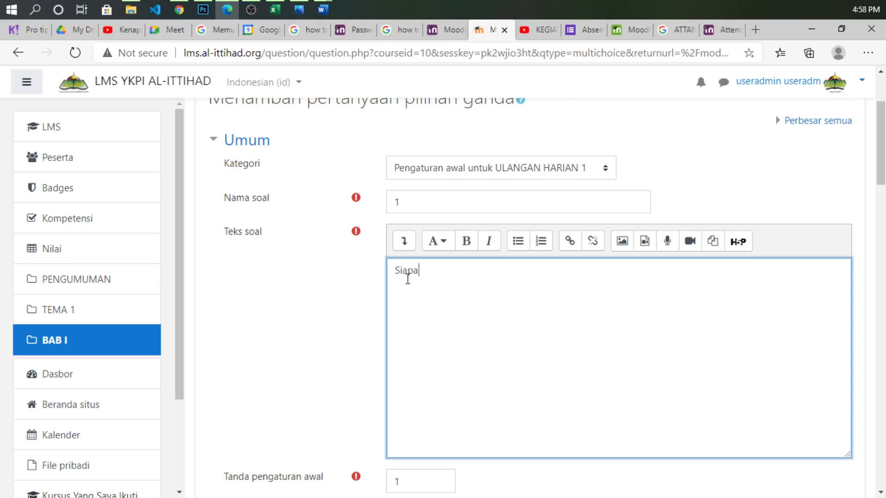
type("Siapakah presiden ke 6 RI?")
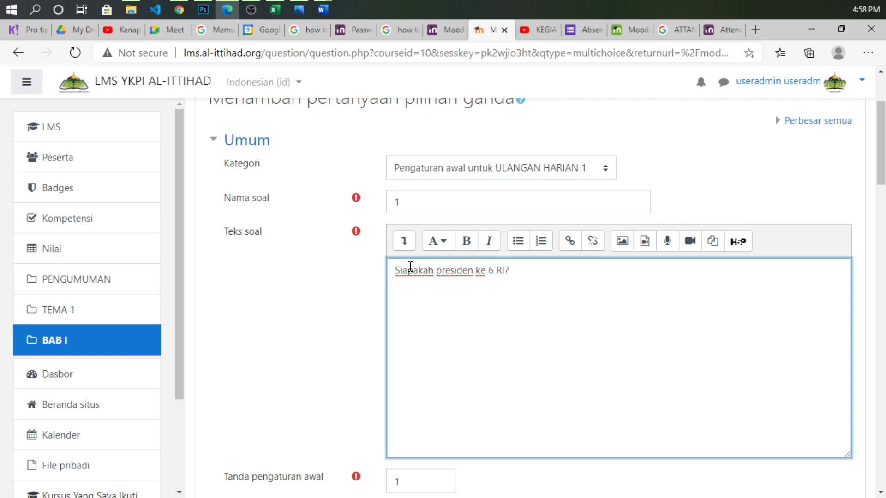
Enter "Jokowi" as answer choice 1 and set its grade to 100%.
scroll(323, 287, "down", 7)
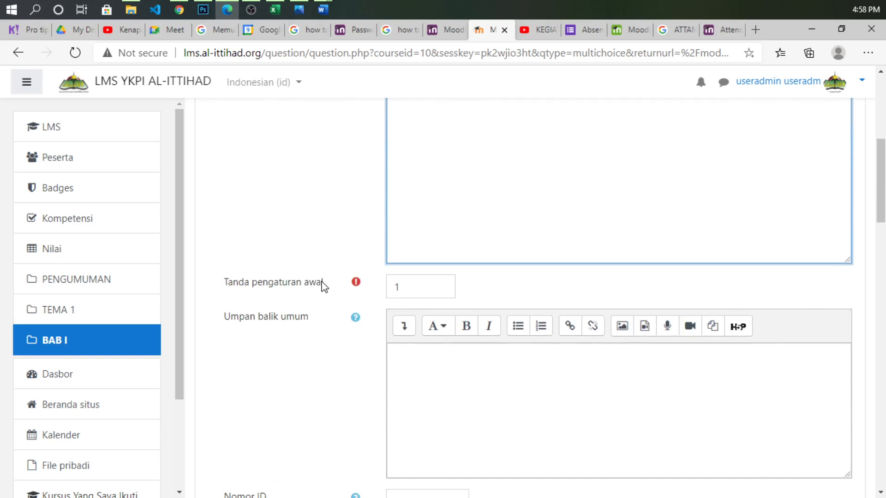
scroll(323, 287, "down", 7)
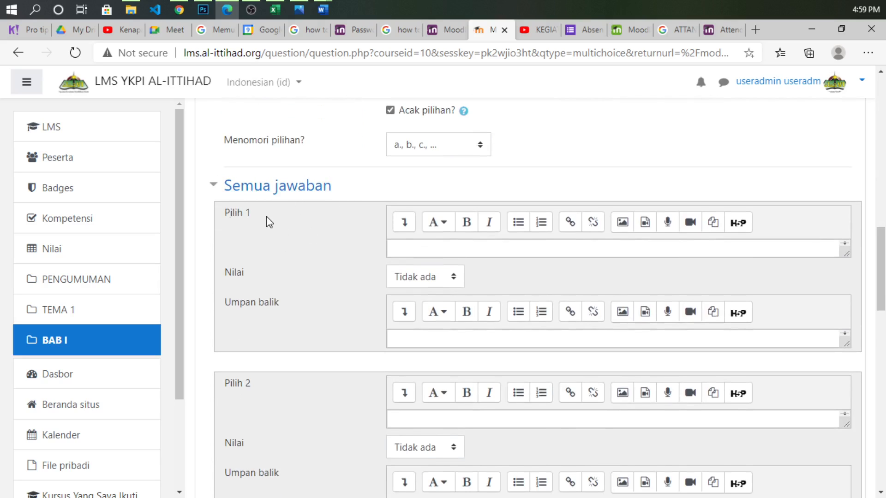
left_click(402, 249)
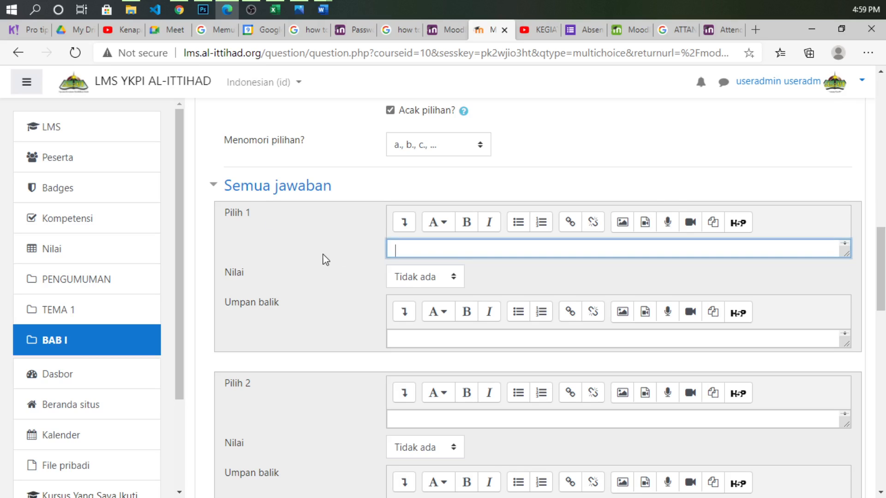
scroll(323, 257, "down", 1)
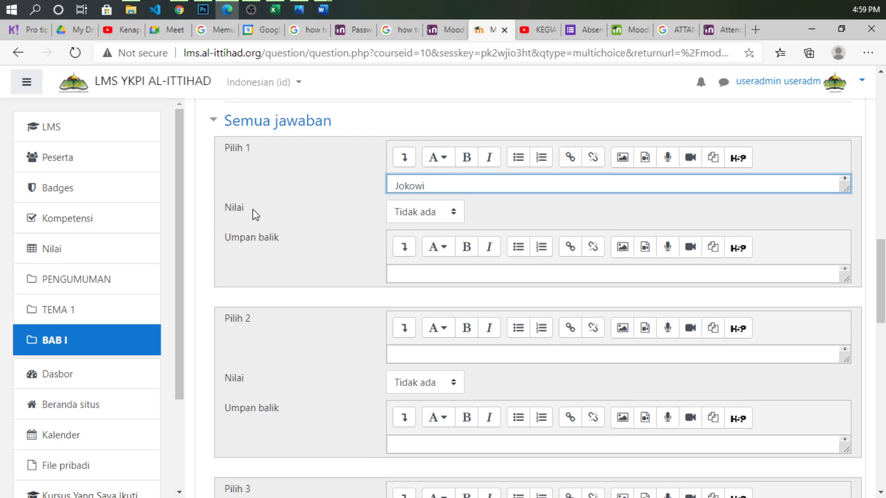
left_click(412, 212)
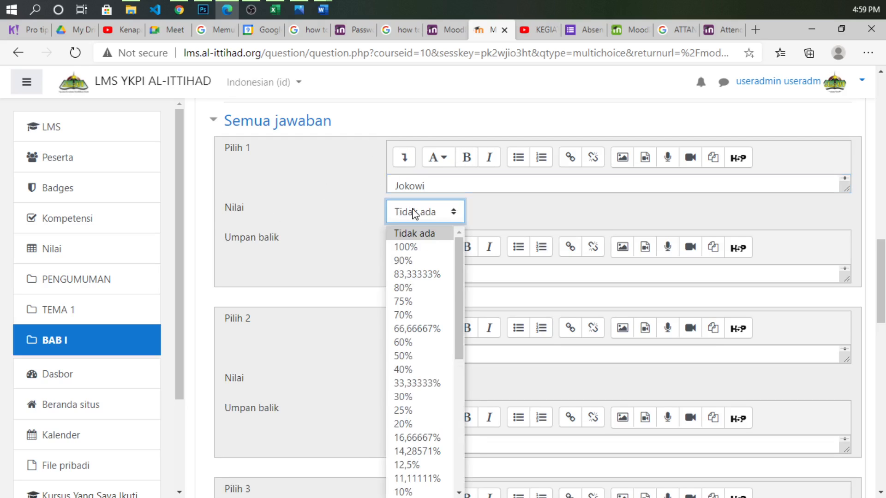
left_click(412, 248)
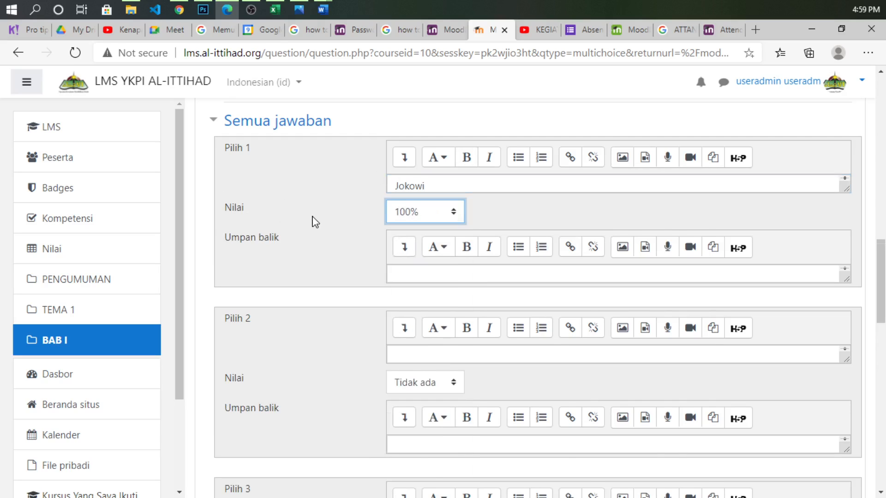
Enter "sby" as answer choice 2 and "mega" as answer choice 3, leaving both without a grade.
scroll(313, 220, "down", 1)
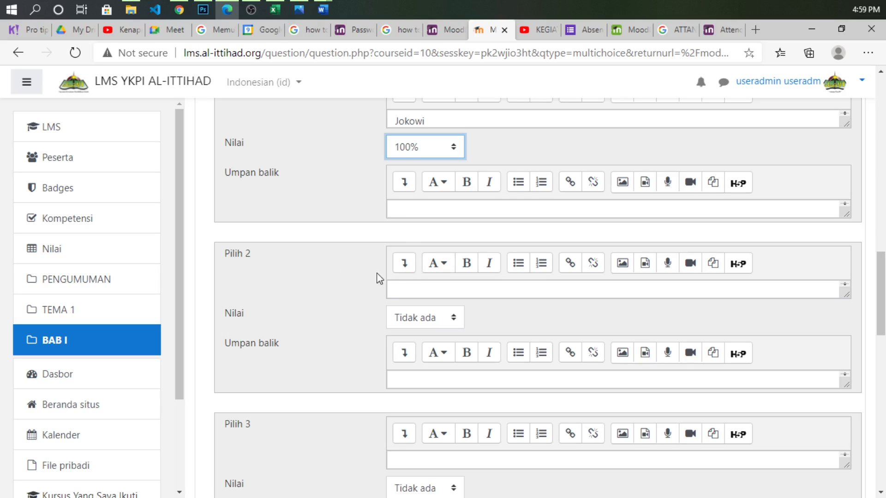
left_click(417, 288)
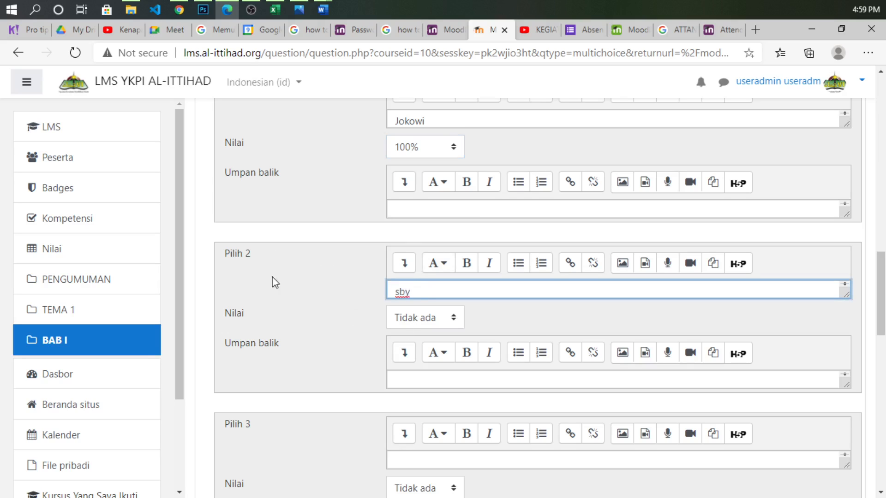
scroll(274, 284, "down", 1)
scroll(273, 283, "down", 1)
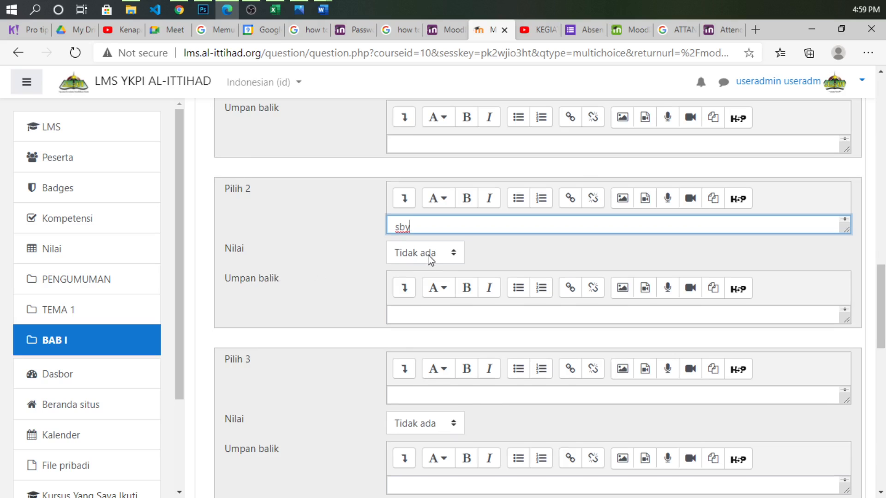
scroll(430, 253, "down", 1)
scroll(336, 312, "down", 1)
left_click(415, 265)
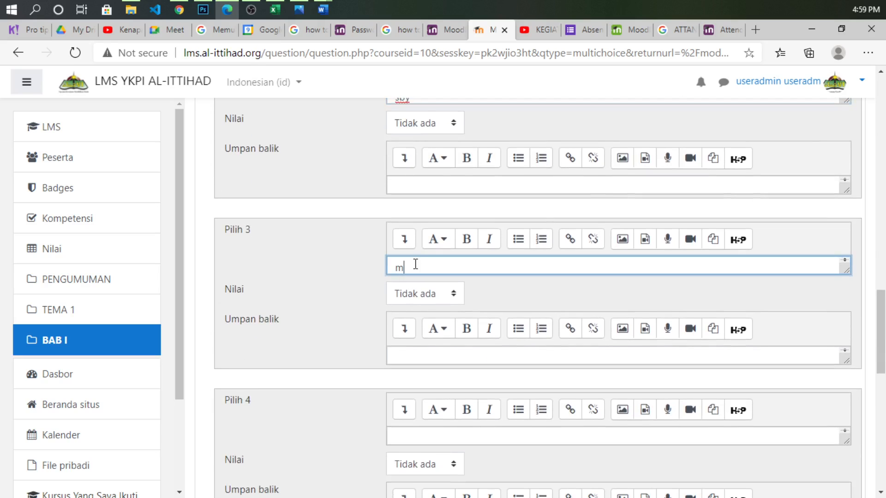
Enter "sokarno" as answer choice 4 and "habibie" as answer choice 5, leaving both without a grade.
scroll(408, 287, "down", 1)
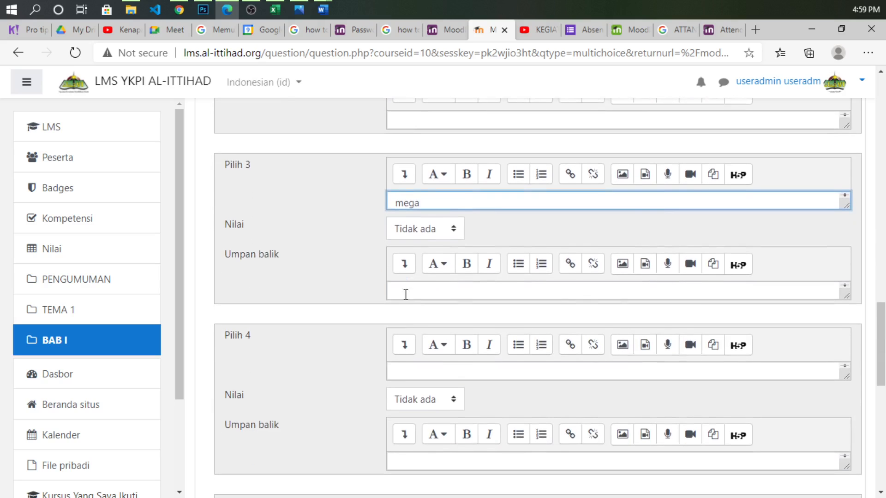
left_click(399, 372)
scroll(327, 336, "down", 2)
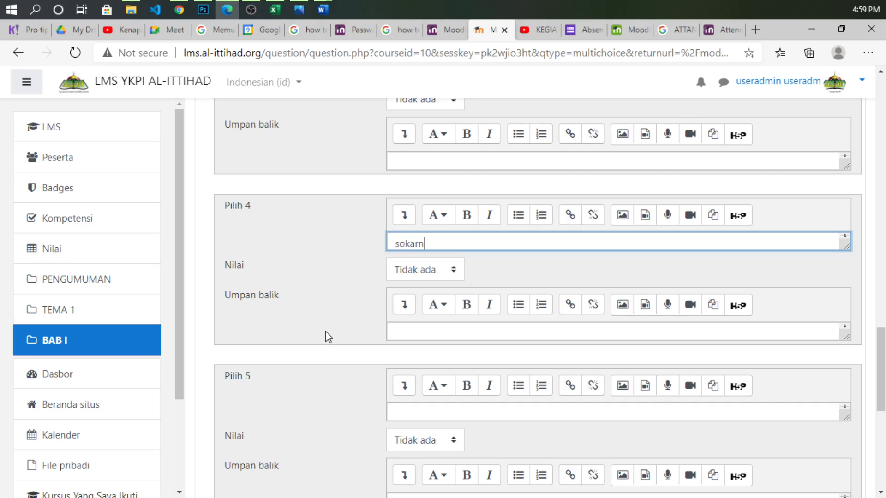
scroll(326, 337, "down", 2)
left_click(425, 286)
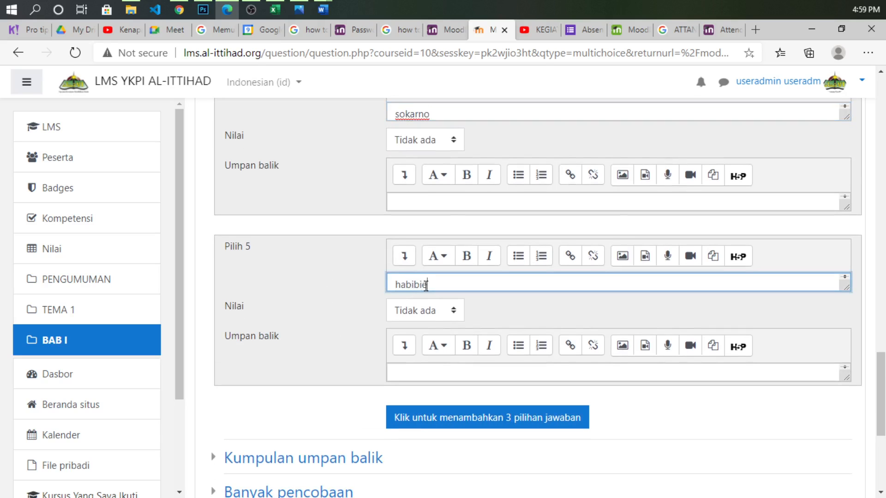
Check the completed answer choices and save the question to the quiz.
scroll(313, 280, "up", 15)
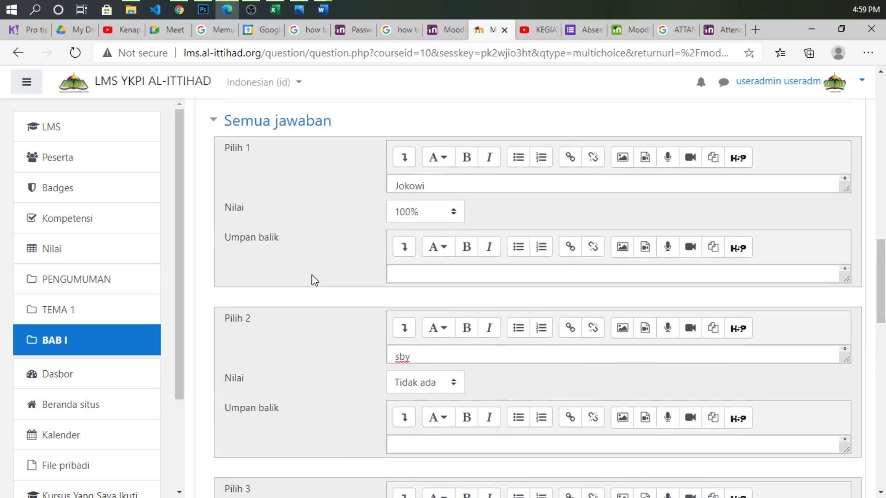
scroll(326, 244, "down", 19)
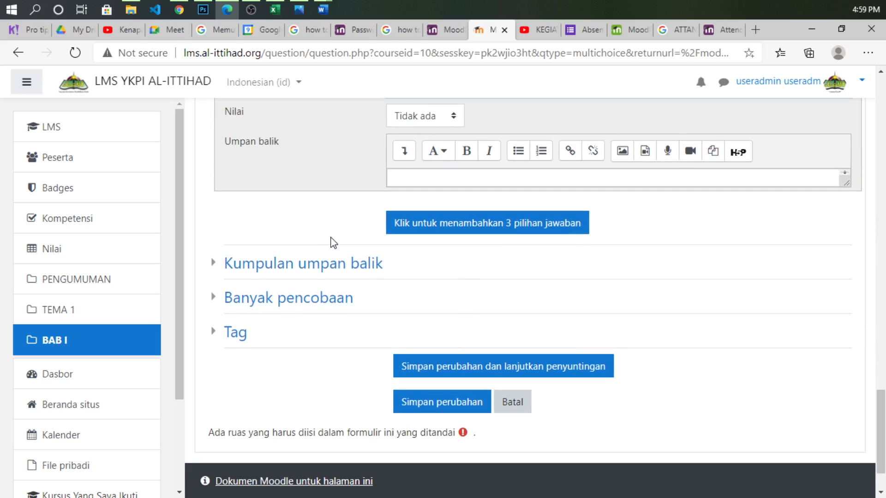
scroll(340, 223, "down", 2)
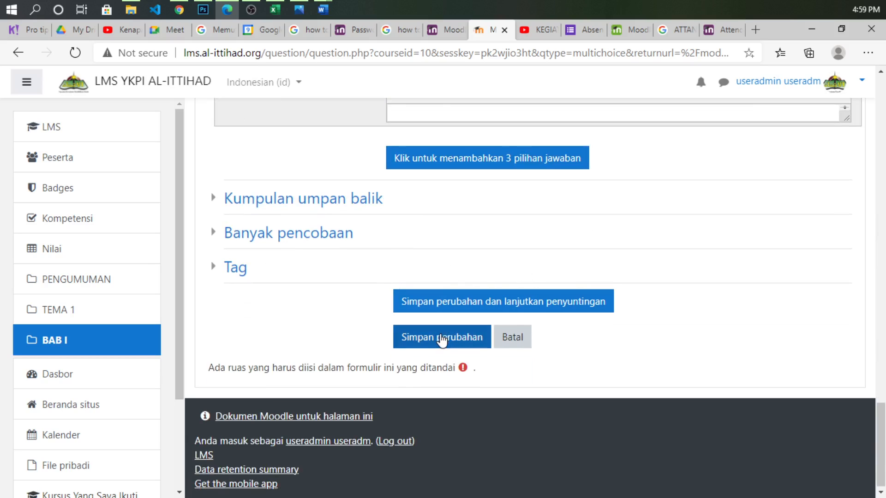
left_click(442, 339)
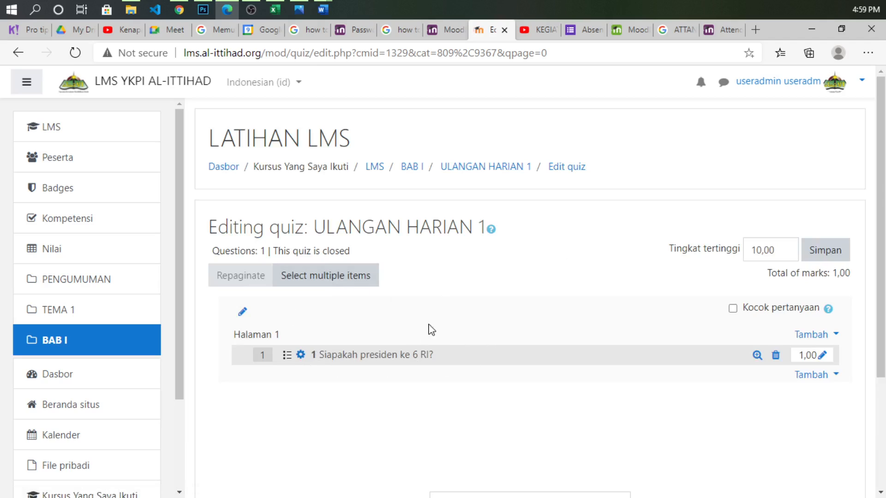
Preview the question "Siapakah presiden ke 6 RI?" with its answer choices, then close the preview.
scroll(729, 339, "down", 2)
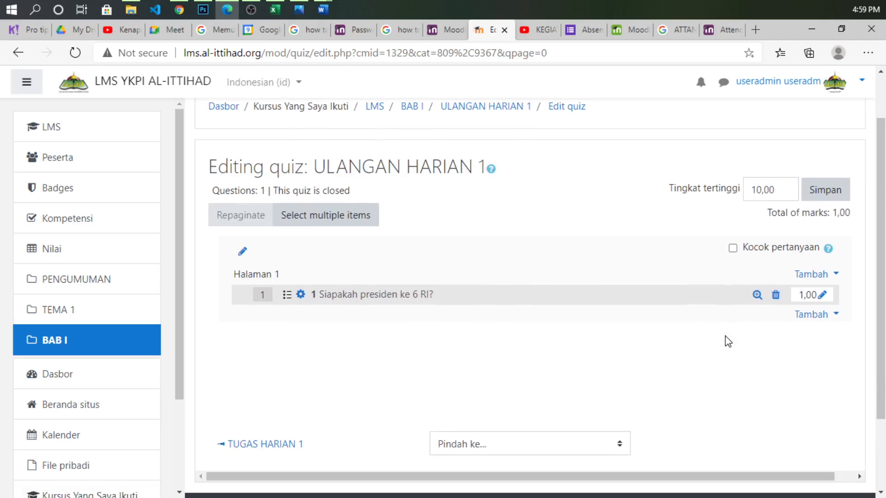
left_click(757, 292)
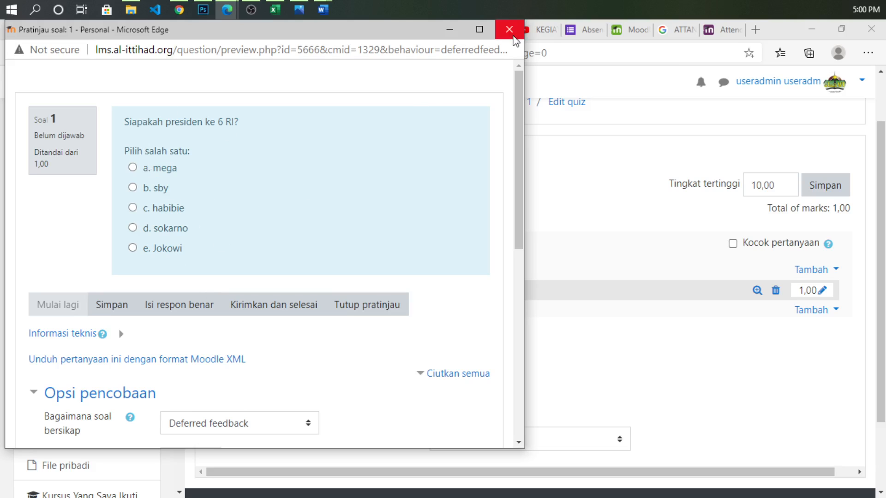
left_click(509, 30)
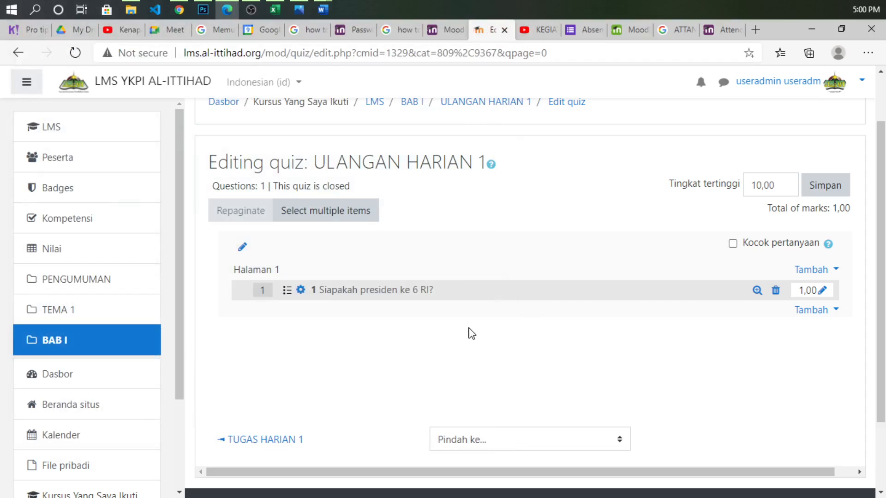
Add a new question of type Matching after question 1, opening its empty form.
scroll(471, 333, "down", 2)
scroll(470, 332, "up", 2)
left_click(823, 315)
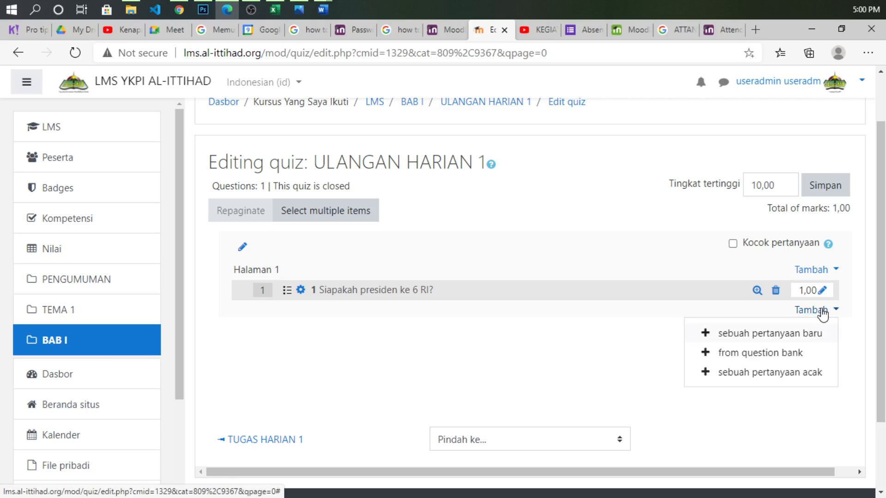
left_click(785, 339)
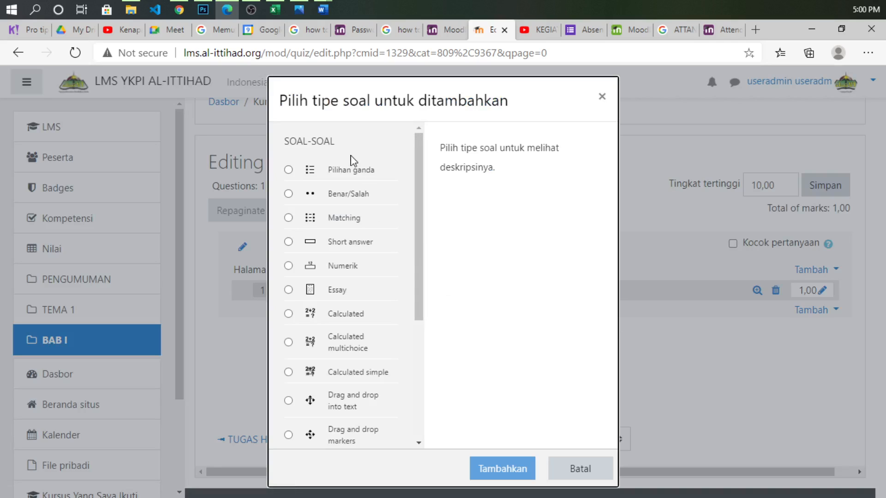
left_click(359, 222)
left_click(485, 467)
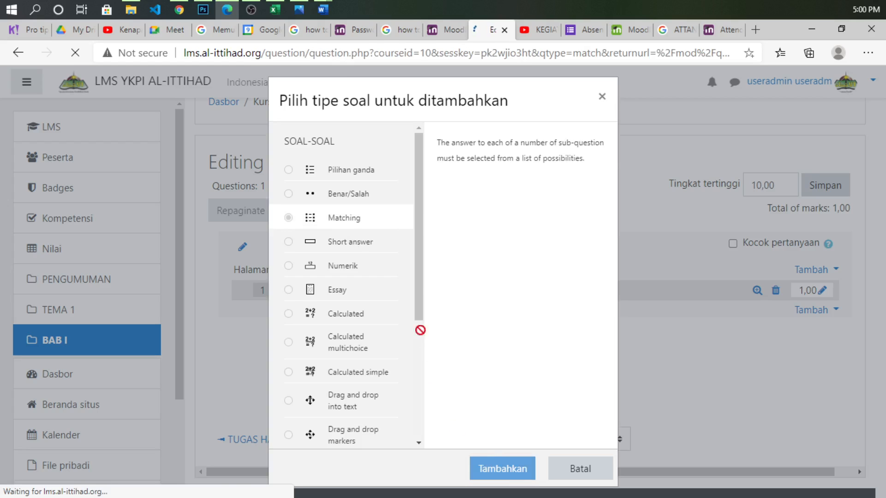
Assign the matching question to the category Pengaturan awal untuk ULANGAN HARIAN 1 and name it 2.
scroll(342, 291, "down", 3)
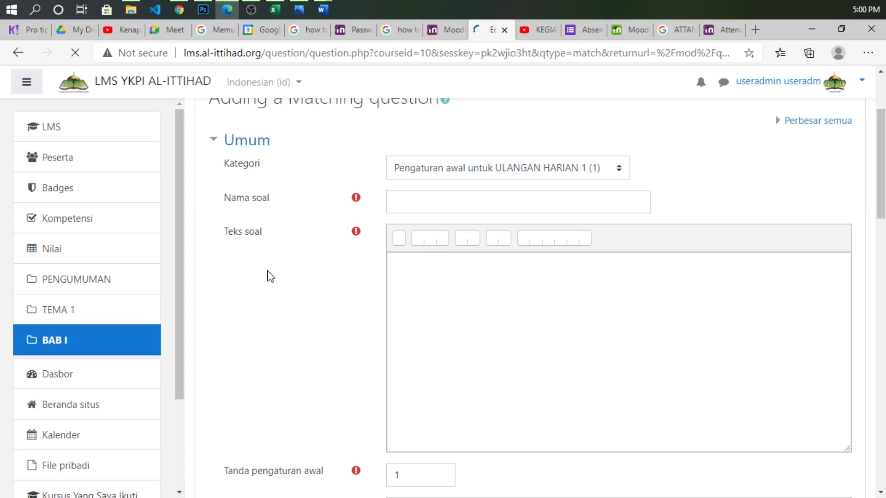
left_click(449, 174)
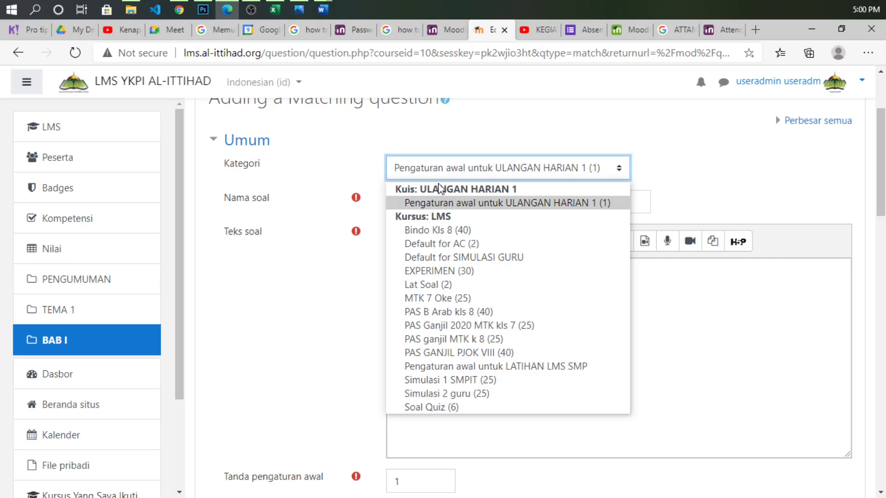
left_click(433, 204)
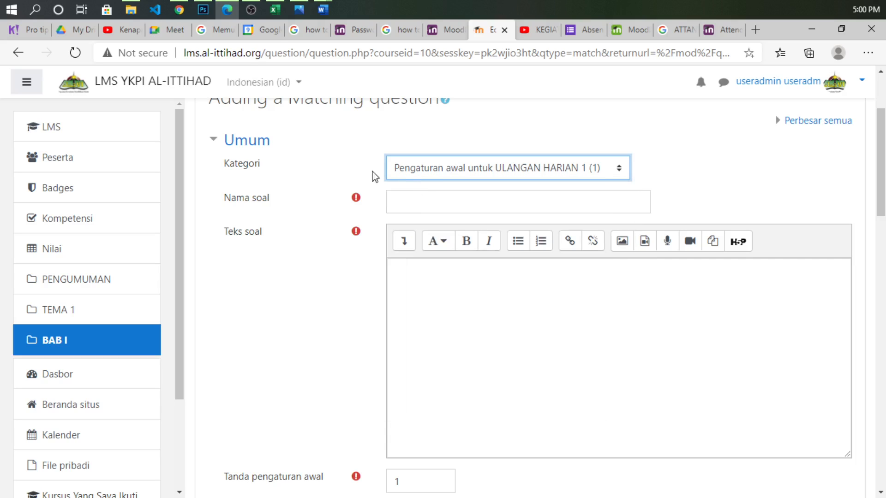
left_click(415, 204)
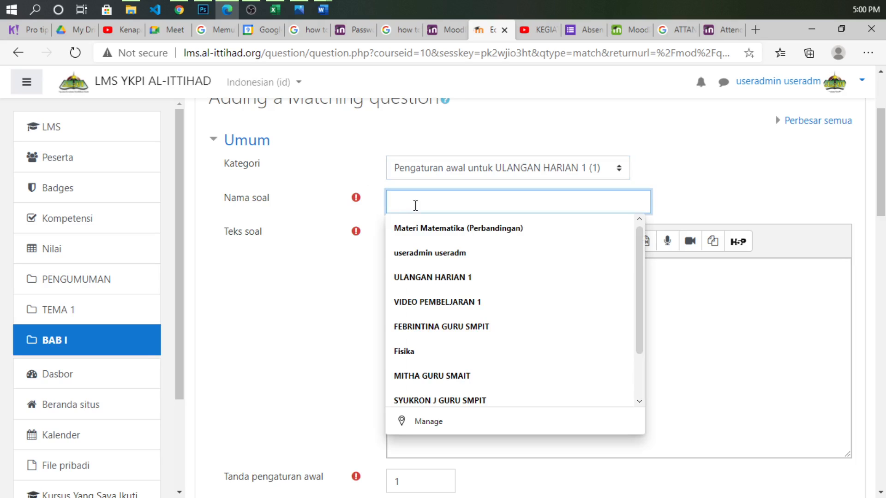
type("2")
left_click(444, 273)
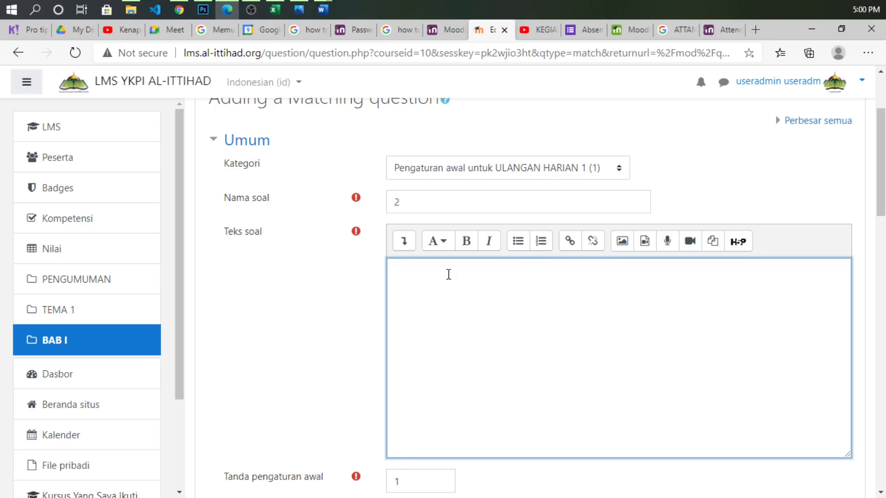
Enter "Who is here...bla..bla.." as the question text of the matching question.
scroll(448, 274, "down", 10)
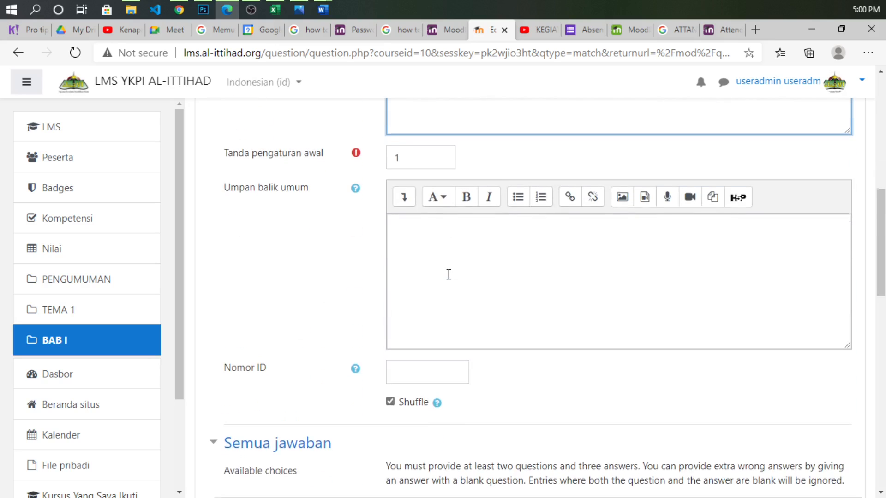
scroll(450, 279, "up", 10)
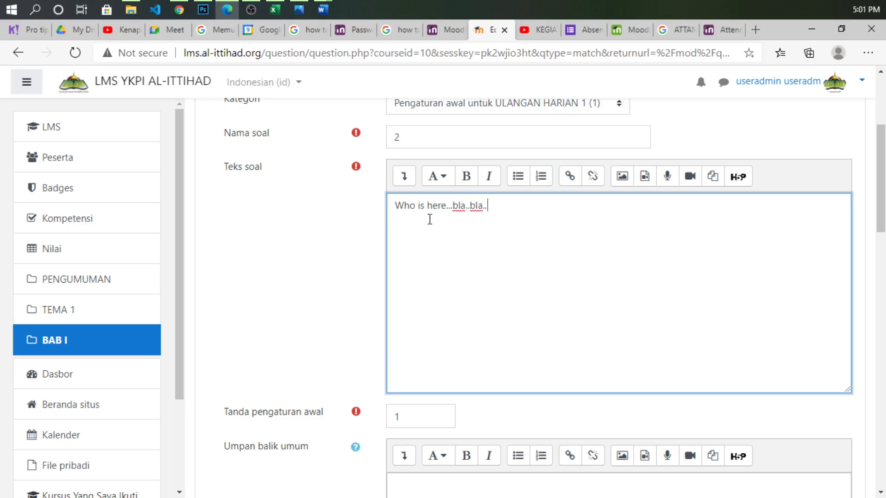
Fill in the first matching pair with the question "apa" and the answer "what".
scroll(370, 247, "down", 10)
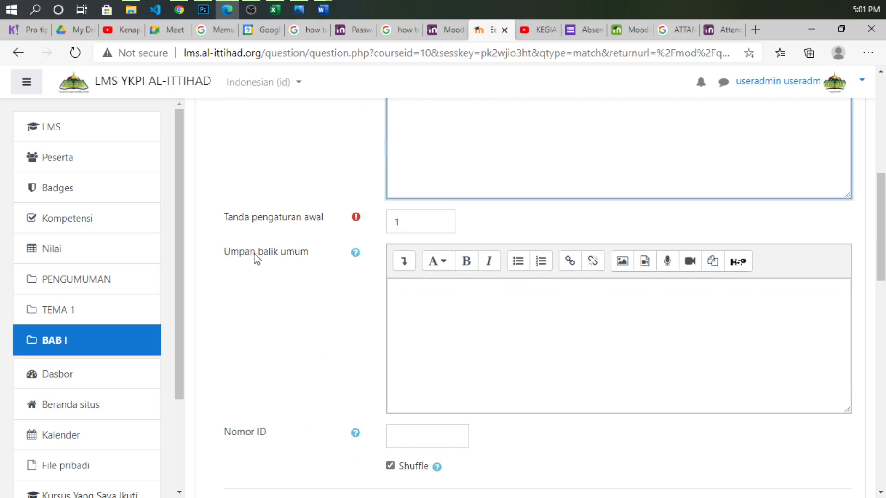
scroll(418, 279, "down", 2)
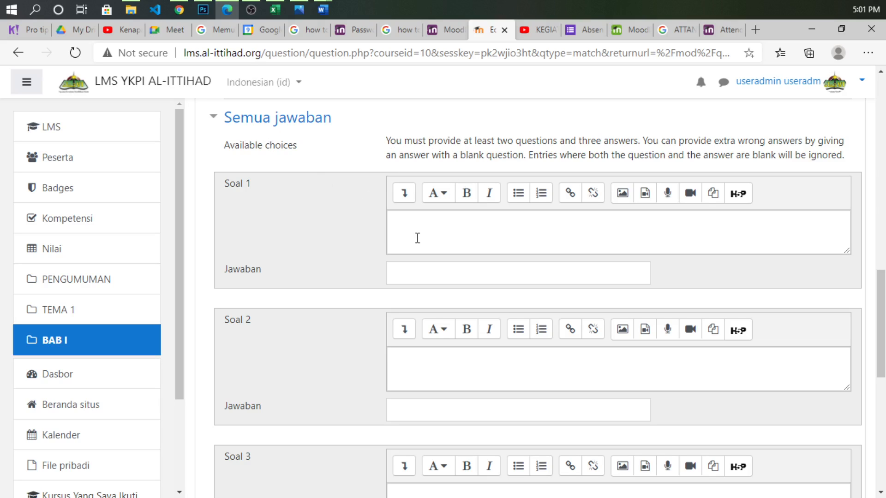
left_click(417, 222)
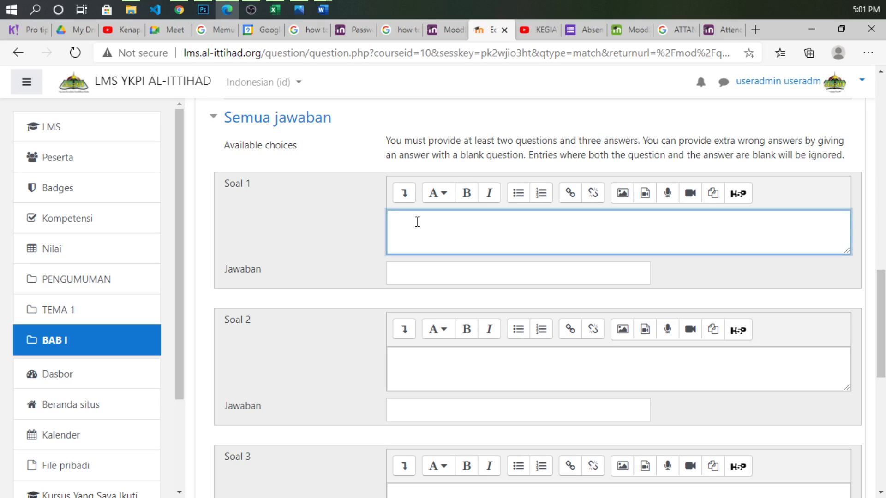
left_click(407, 273)
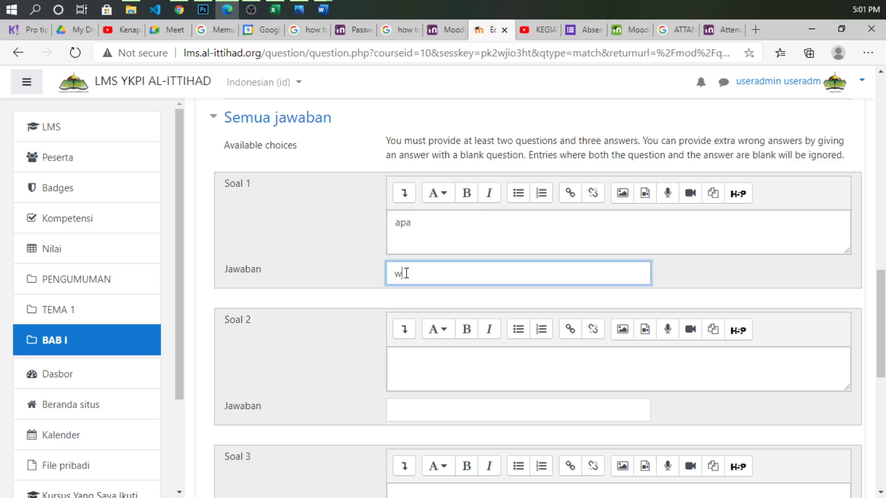
Fill in the second matching pair with the question "bagaimana" and the answer "how".
scroll(406, 274, "down", 1)
left_click(407, 302)
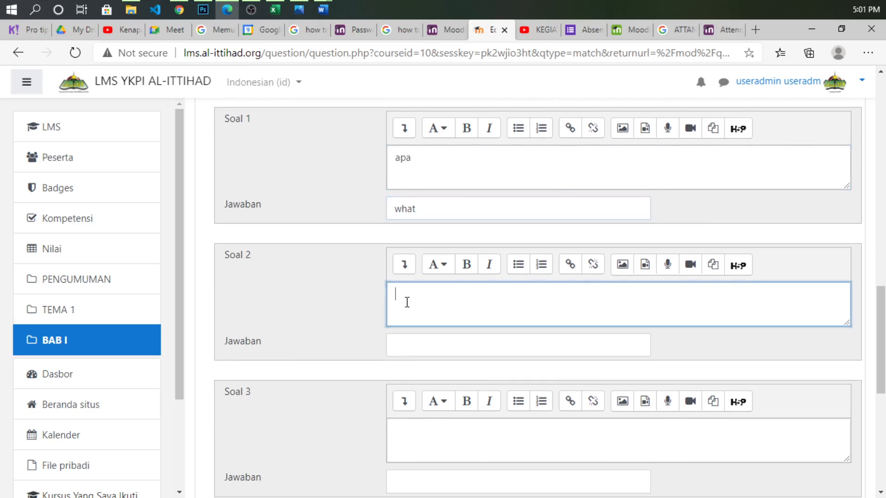
type("bagaimana")
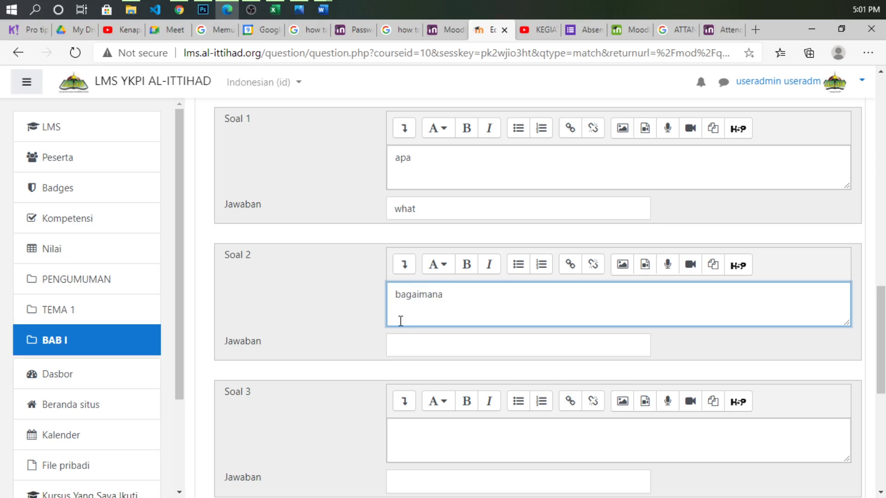
left_click(399, 338)
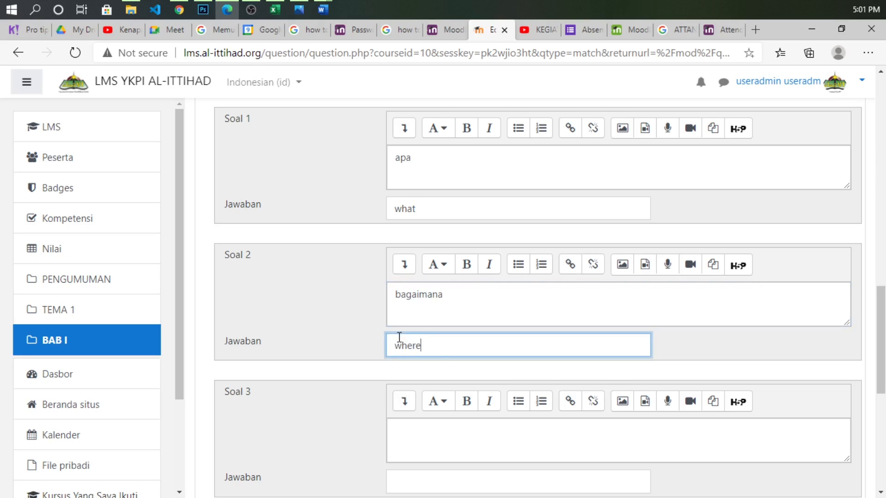
type("where")
left_click_drag(428, 347, 354, 345)
type("how")
Enter "dimana where" as the third matching question and try to save the question with its answer left blank.
scroll(360, 341, "down", 3)
left_click(407, 330)
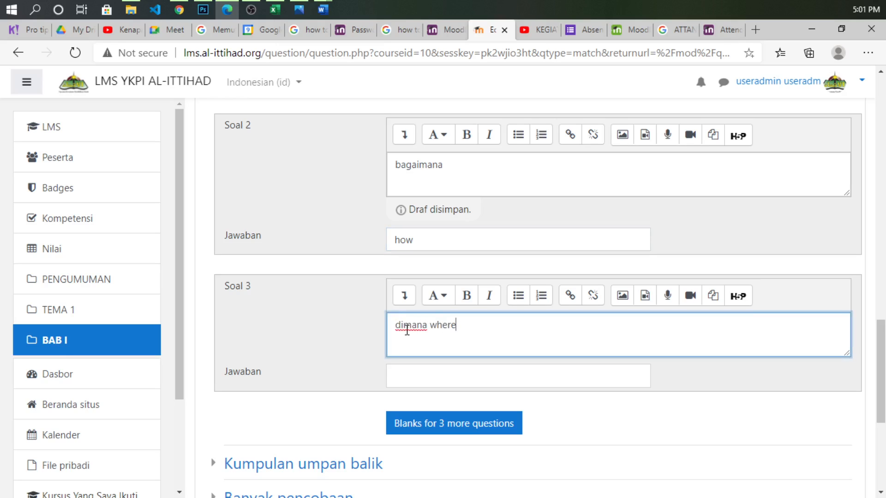
scroll(326, 332, "up", 1)
scroll(326, 340, "down", 4)
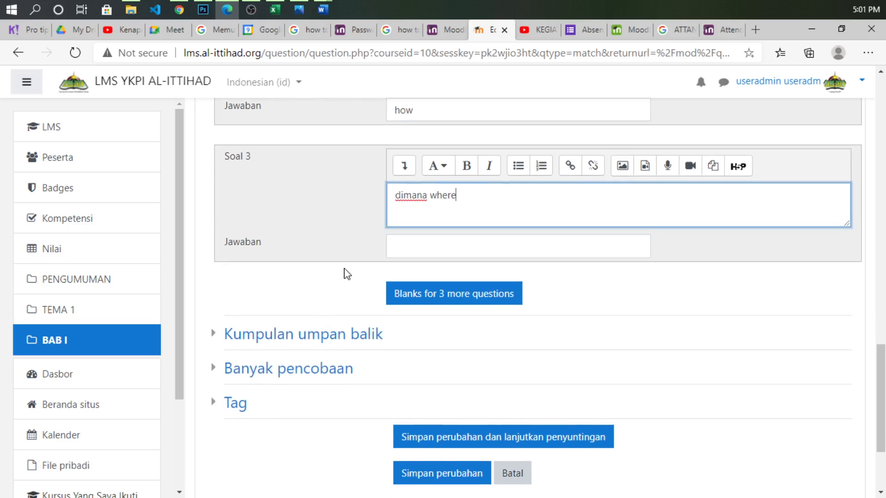
scroll(369, 277, "down", 2)
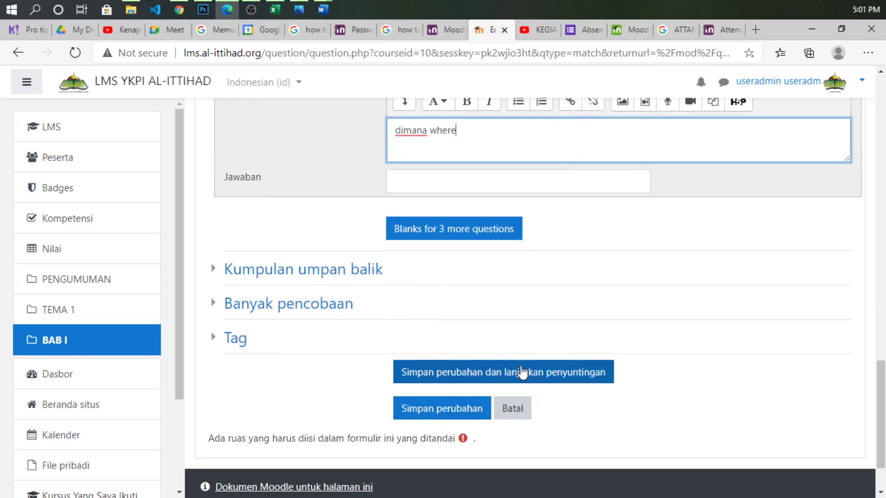
left_click(420, 409)
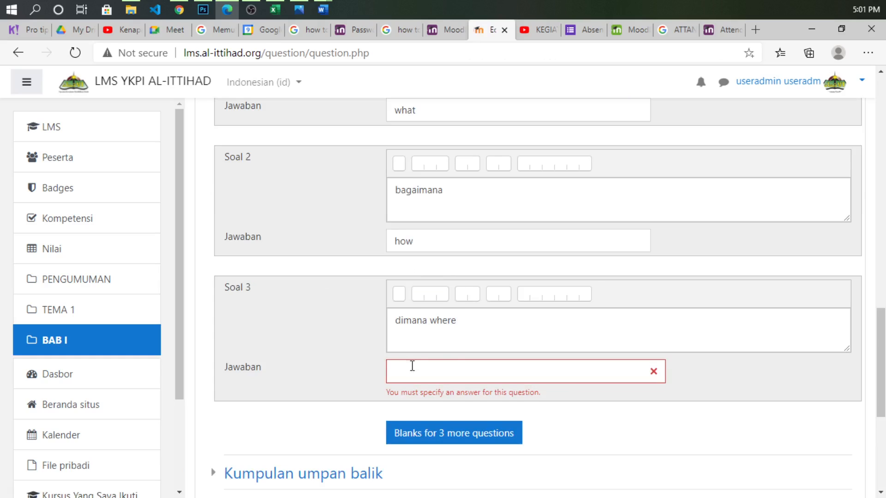
Move the word "where" from the third question's text into its answer field and save the matching question.
left_click(650, 391)
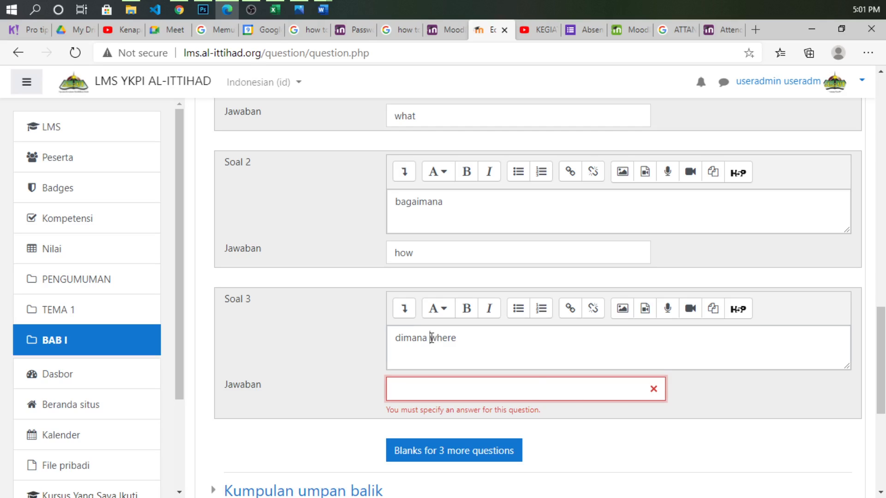
left_click_drag(430, 338, 470, 337)
key("ctrl+x")
left_click(419, 396)
key("ctrl+v")
scroll(391, 373, "down", 5)
left_click(393, 371)
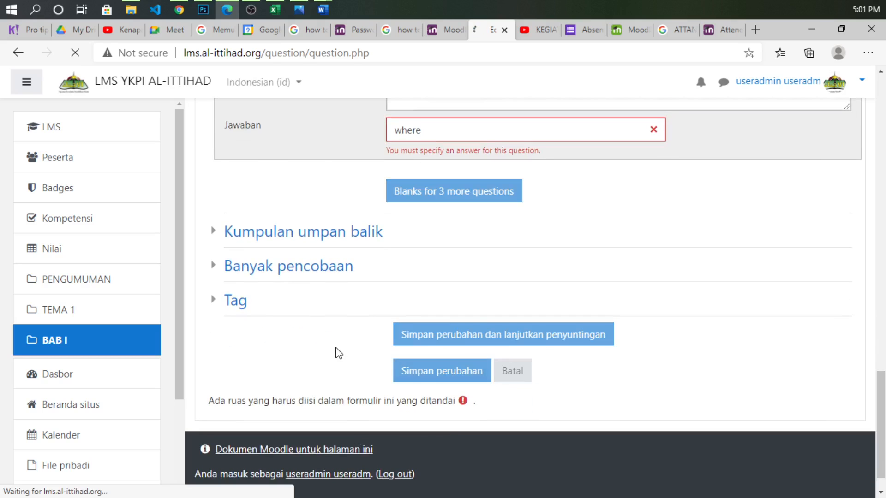
Preview the matching question, choose "how" for "bagaimana", try the answer lists for "dimana" and "apa", and close the preview.
scroll(336, 353, "down", 1)
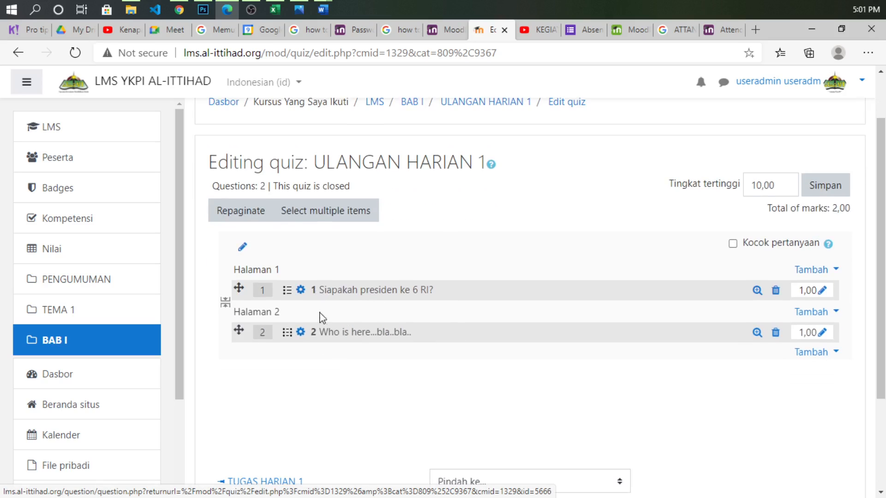
left_click(758, 332)
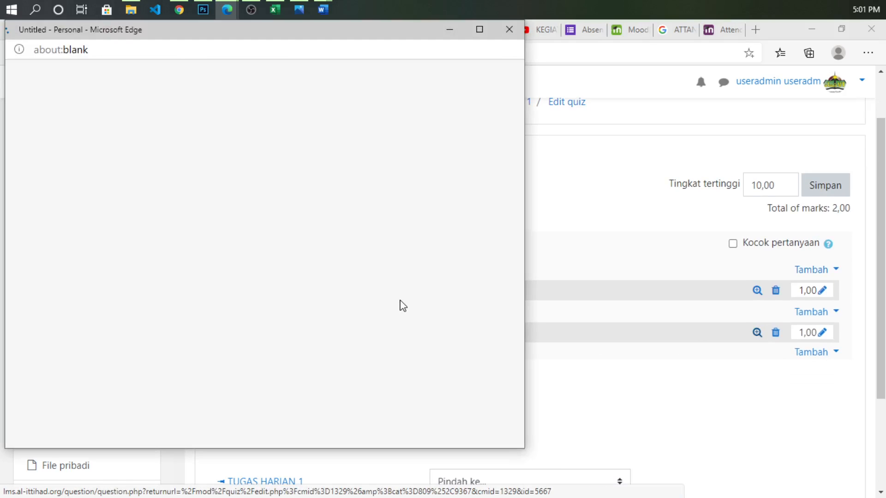
left_click(201, 161)
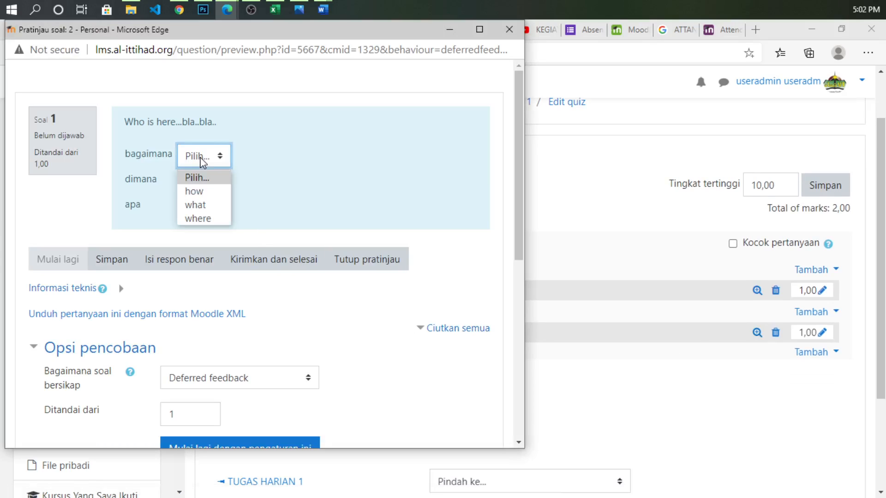
left_click(201, 191)
left_click(207, 182)
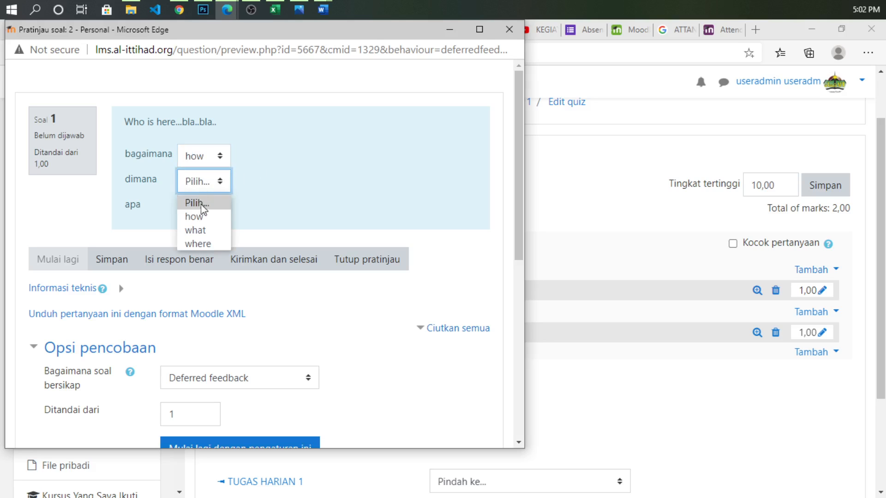
left_click(203, 217)
left_click(205, 207)
left_click(204, 242)
left_click(510, 29)
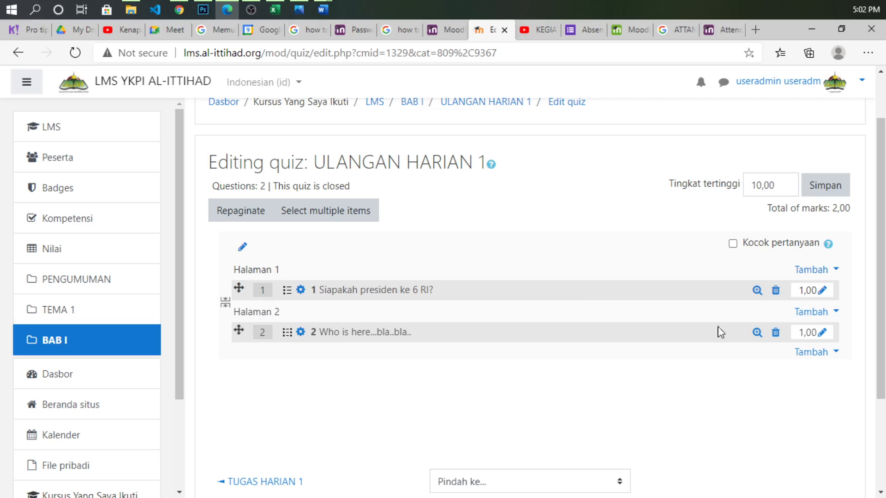
Add a new question of type Essay after question 2, opening its empty form.
left_click(805, 356)
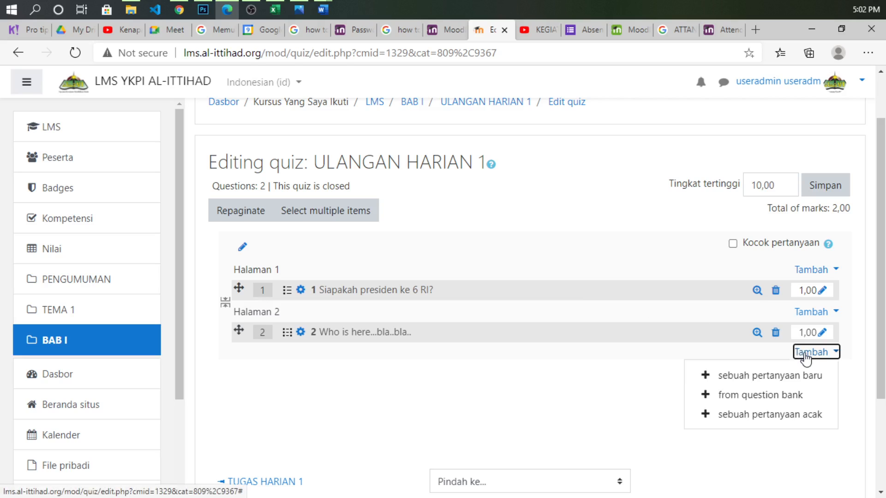
left_click(765, 373)
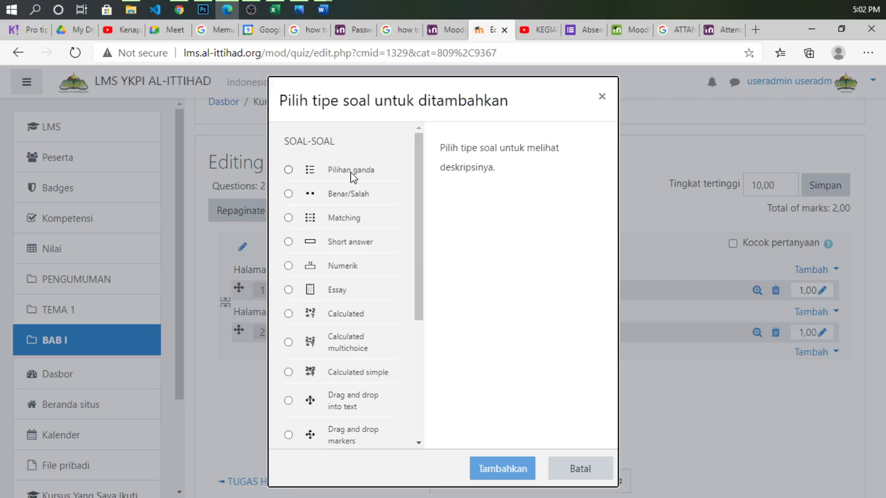
left_click(346, 291)
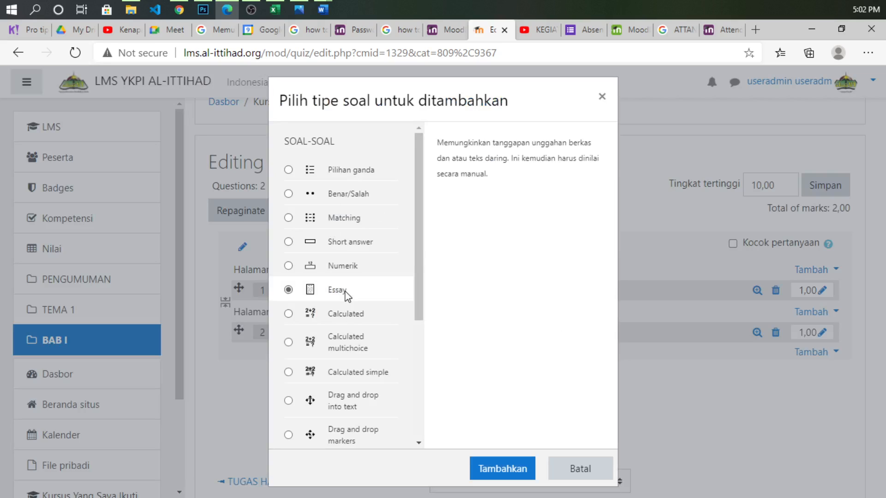
left_click(490, 468)
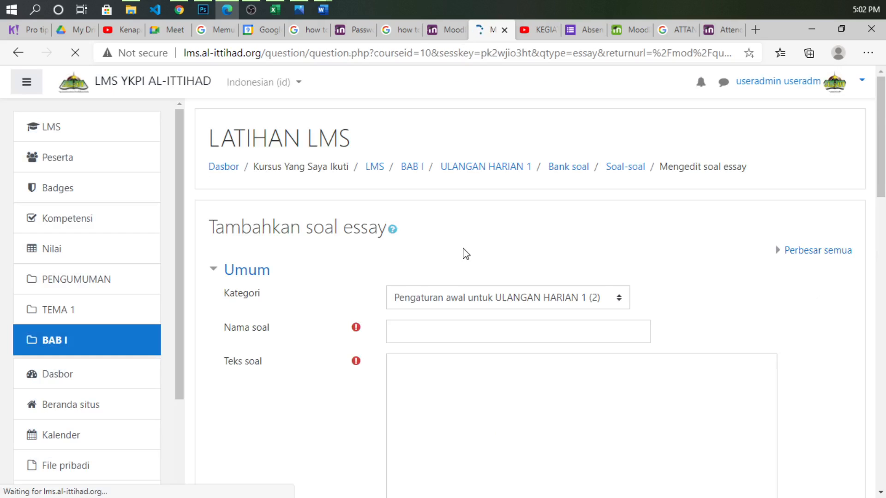
Name the essay question 3 and enter "haloo,,deskripsikan gambar berikut" as its text, followed by a new line.
scroll(466, 254, "down", 3)
left_click(411, 204)
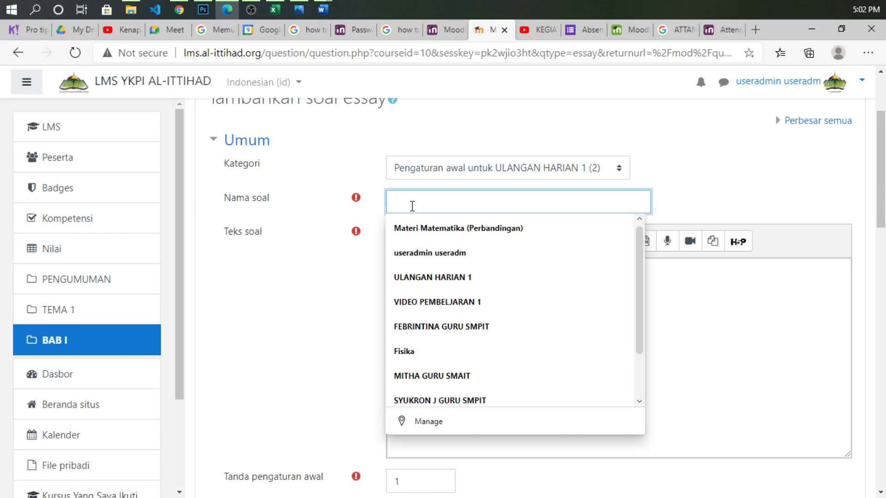
type("3")
left_click(418, 279)
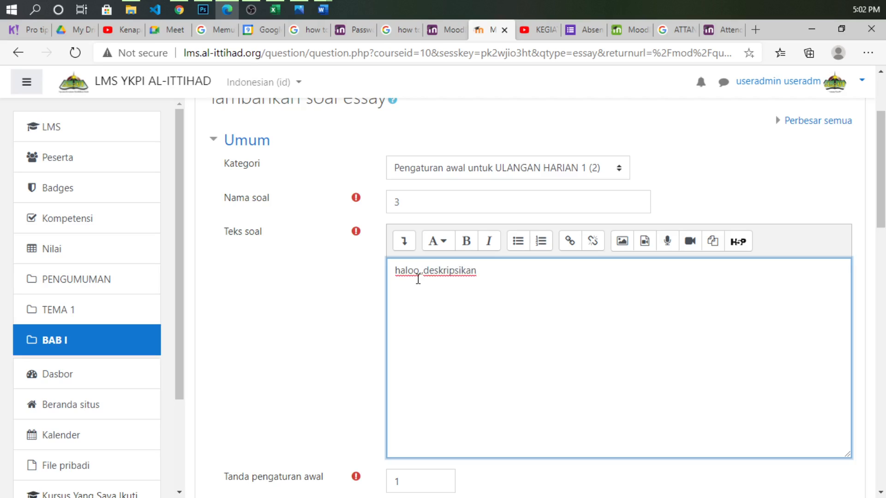
type("r berikut")
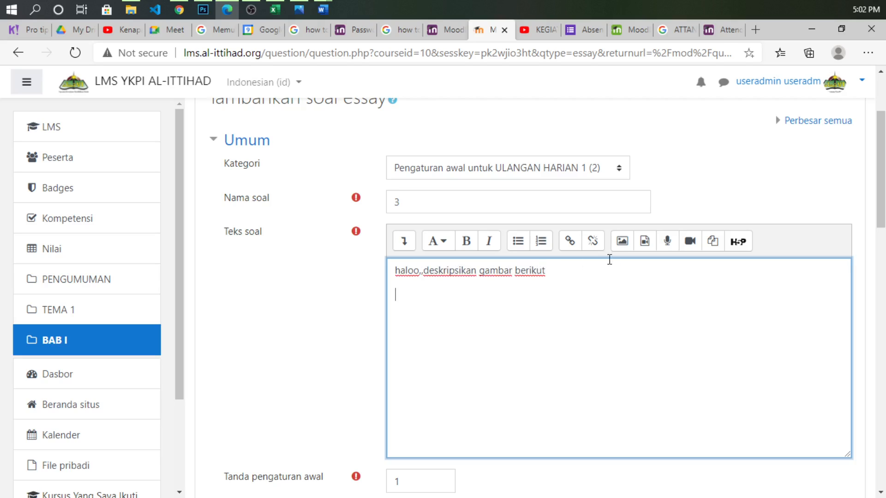
Choose Barab-01.jpg from the recent files as the image for the essay question's text.
left_click(621, 241)
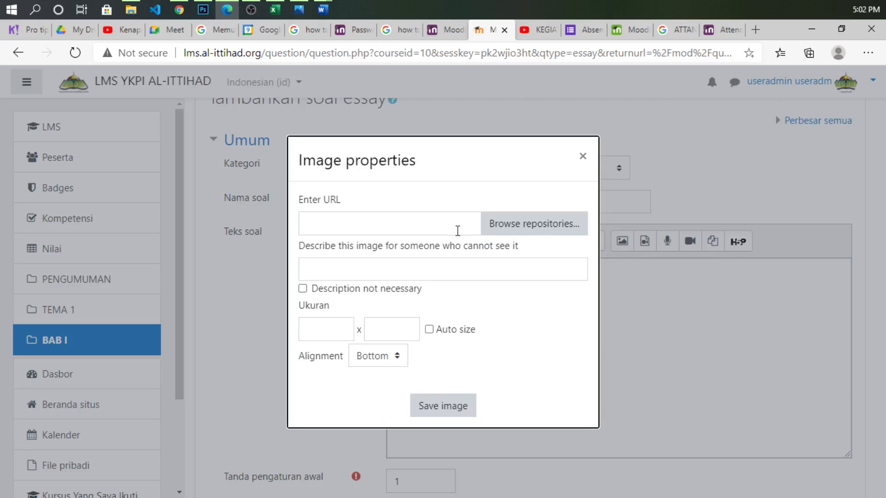
left_click(525, 224)
left_click(344, 222)
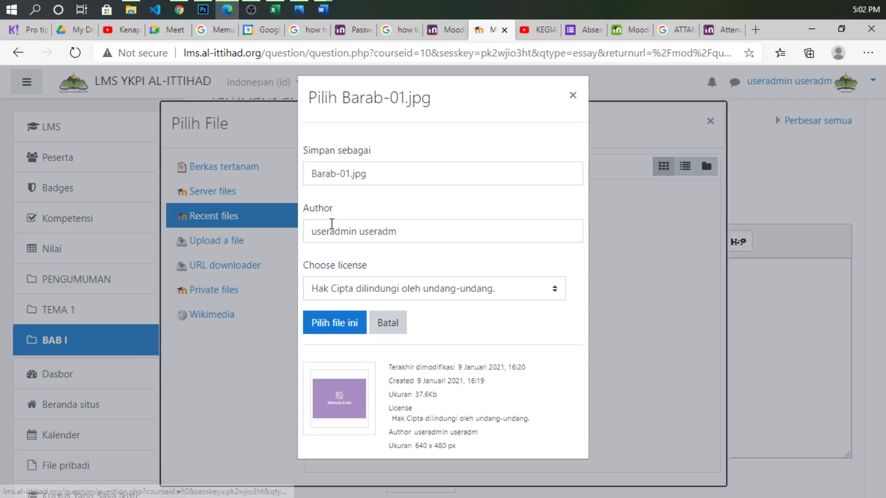
left_click(330, 325)
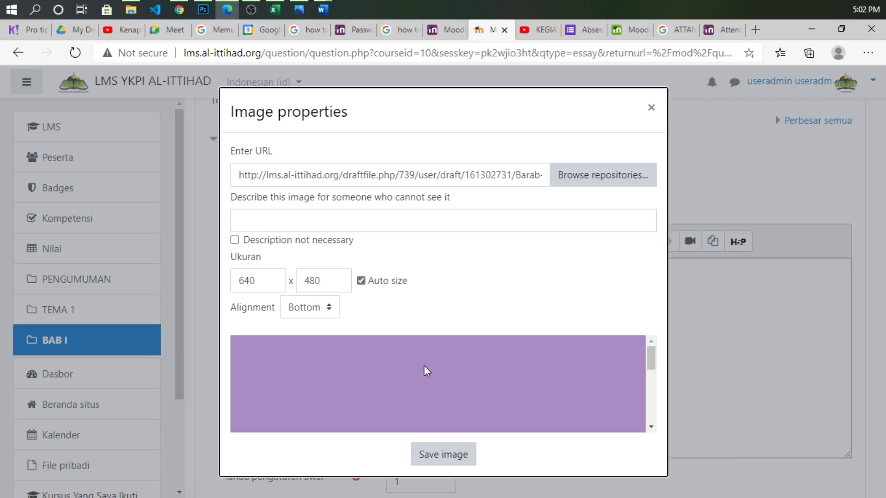
Set the image width to 200 with automatic sizing, describe it as "as", and save it into the question text.
double_click(259, 282)
type("200")
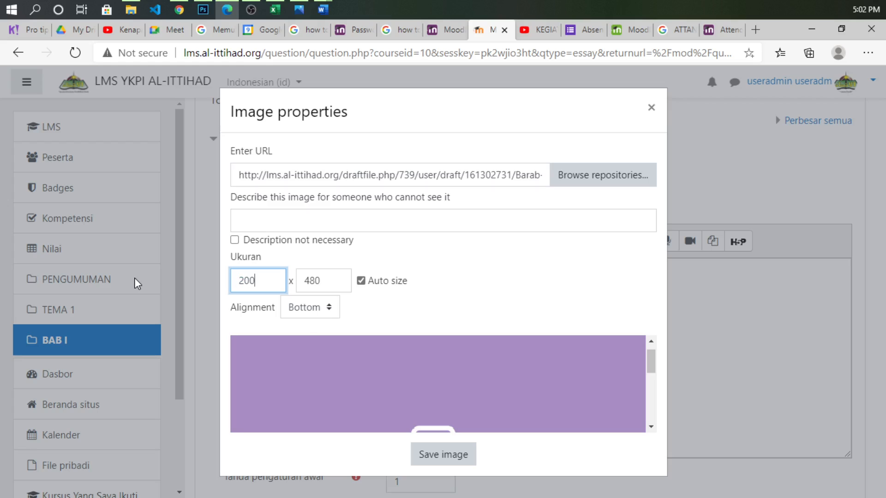
left_click(454, 260)
left_click(358, 455)
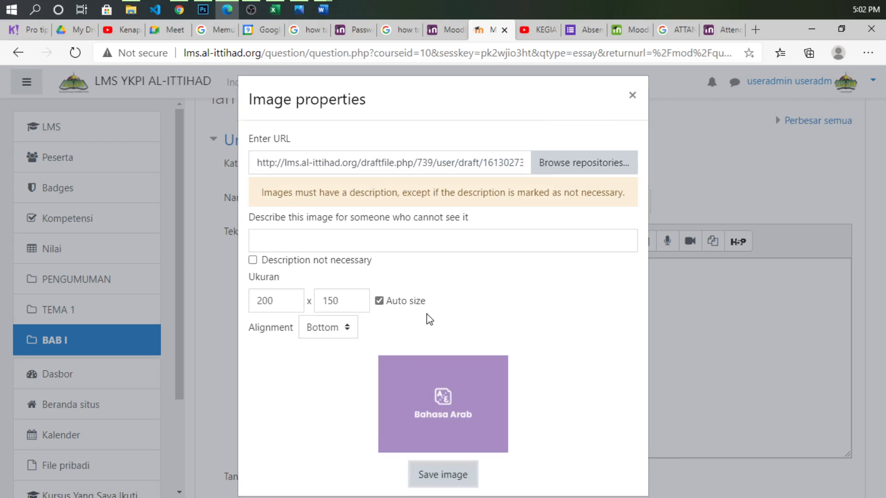
left_click(311, 230)
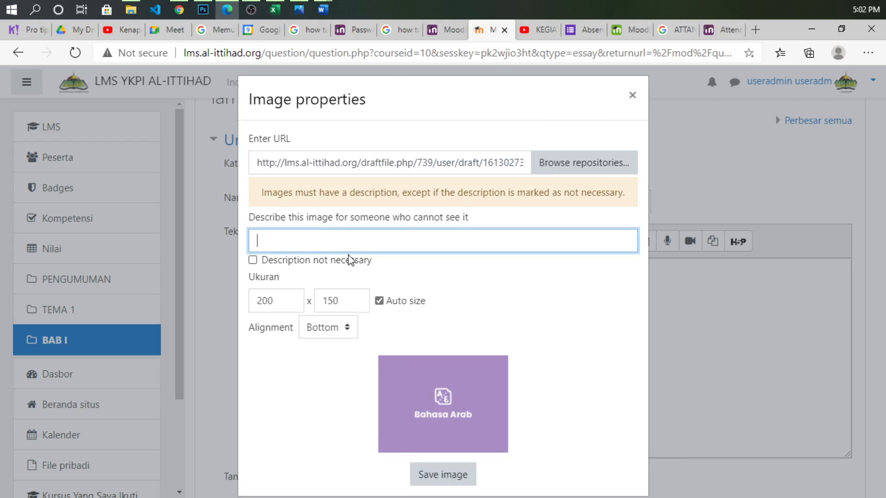
type("as")
left_click(434, 463)
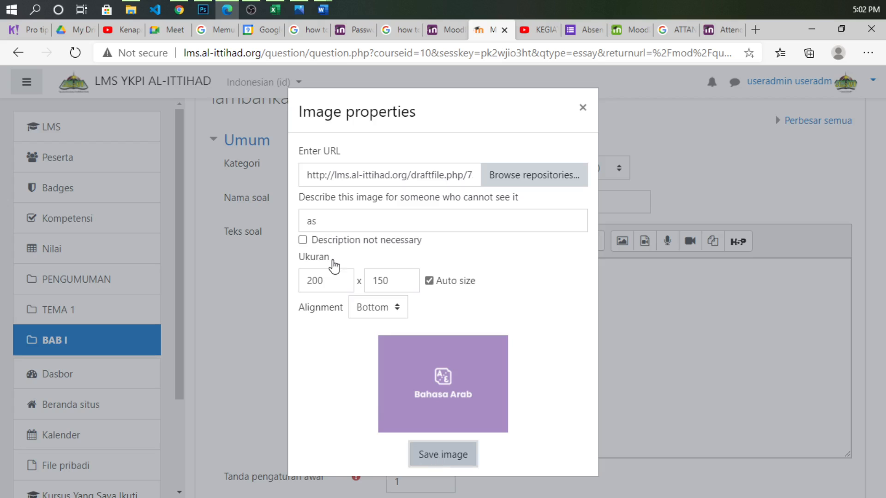
scroll(307, 328, "down", 3)
scroll(307, 318, "up", 2)
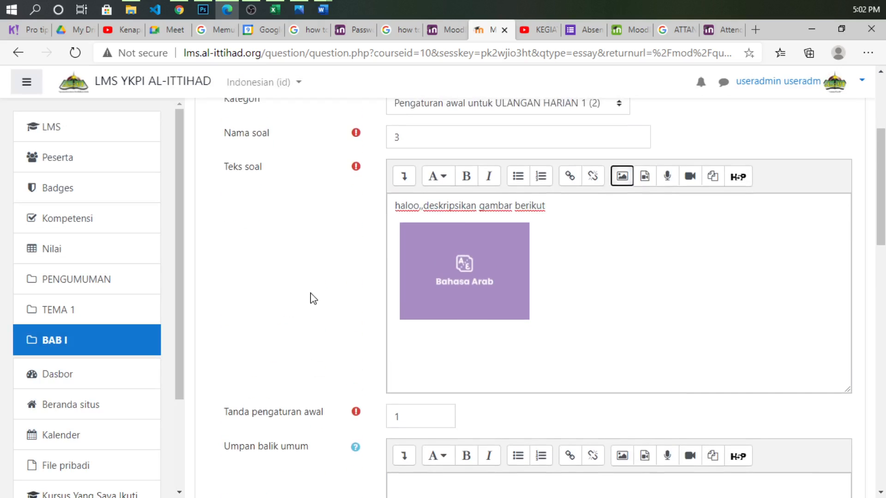
Save the essay question to the quiz, keeping its default response and grading settings.
scroll(310, 298, "down", 3)
scroll(316, 277, "down", 3)
scroll(312, 256, "down", 3)
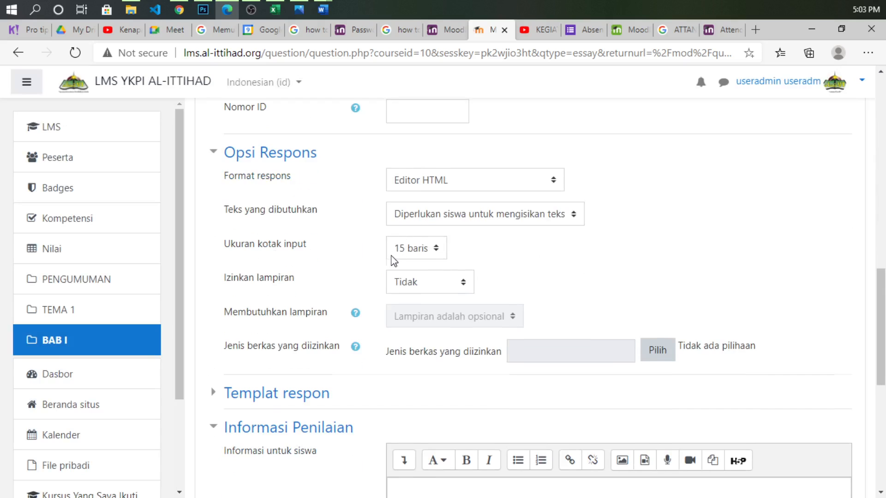
scroll(390, 259, "down", 4)
scroll(369, 245, "down", 4)
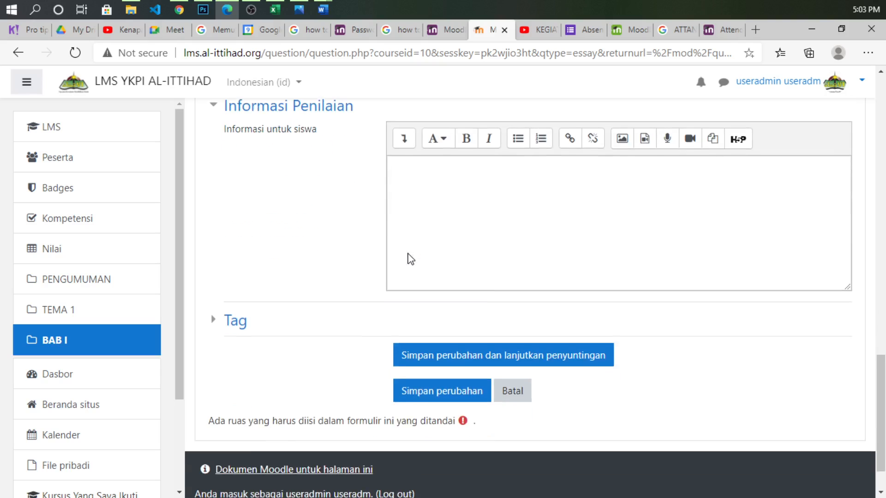
left_click(465, 332)
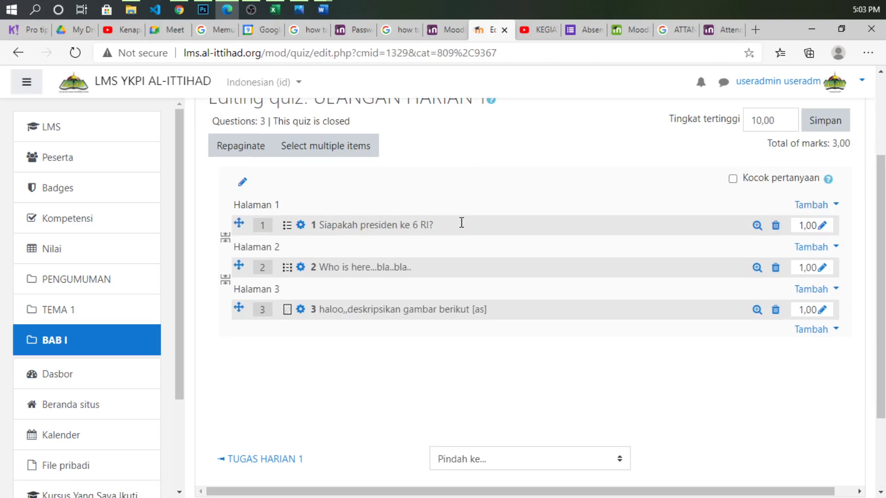
Preview essay question 3, check its text, image and answer box, and close the preview.
left_click(757, 311)
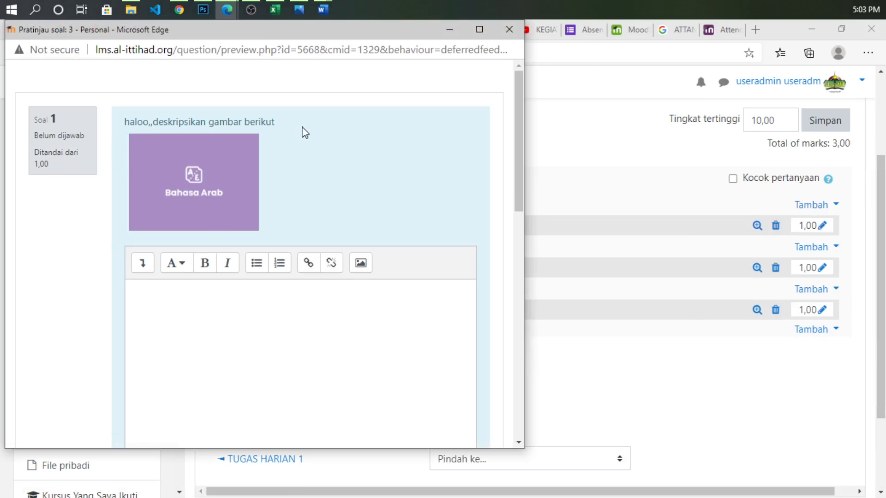
scroll(318, 205, "down", 2)
scroll(318, 206, "up", 3)
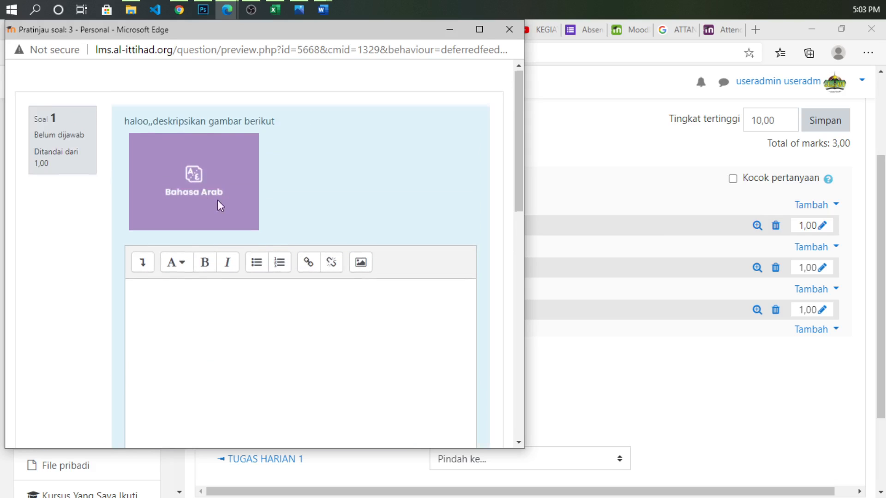
left_click(221, 303)
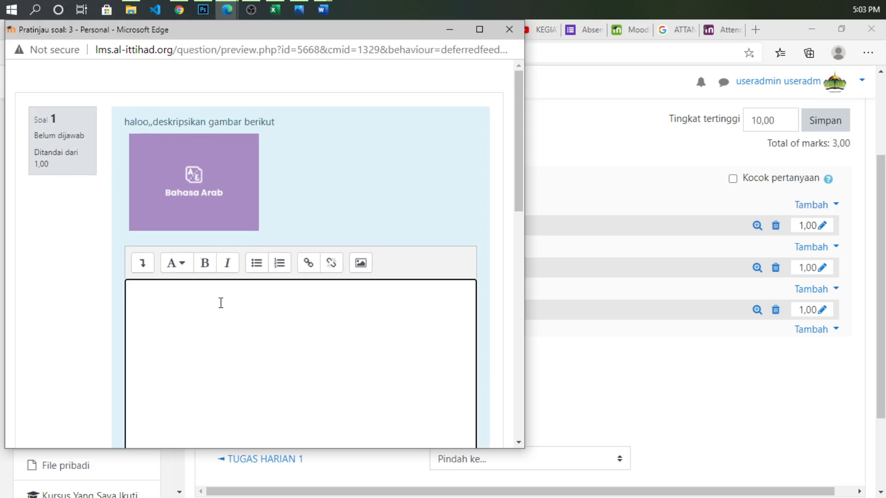
scroll(278, 247, "down", 6)
left_click(509, 29)
Set the quiz's maximum grade (Tingkat tertinggi) to 100 and save it.
scroll(653, 237, "up", 2)
scroll(659, 239, "up", 2)
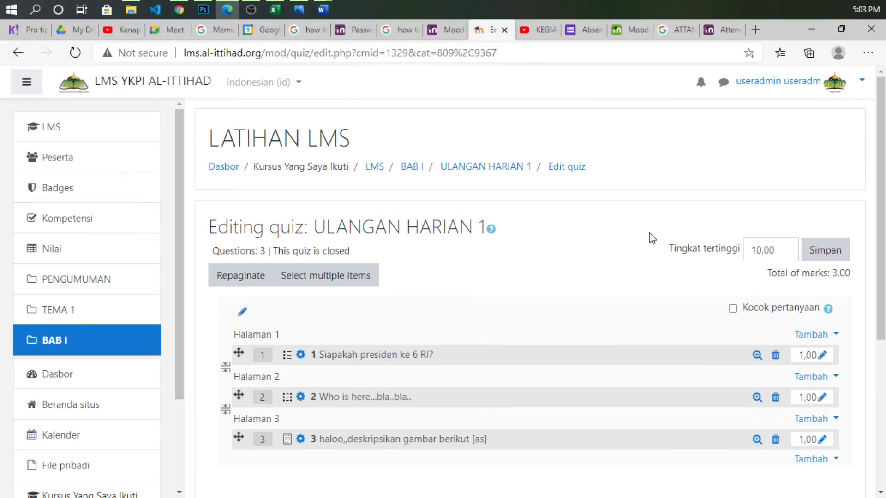
scroll(692, 242, "down", 2)
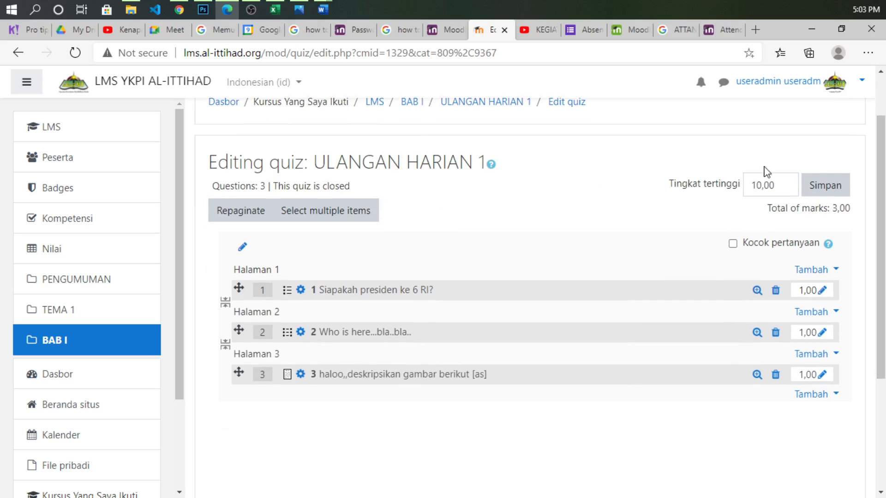
scroll(690, 210, "up", 2)
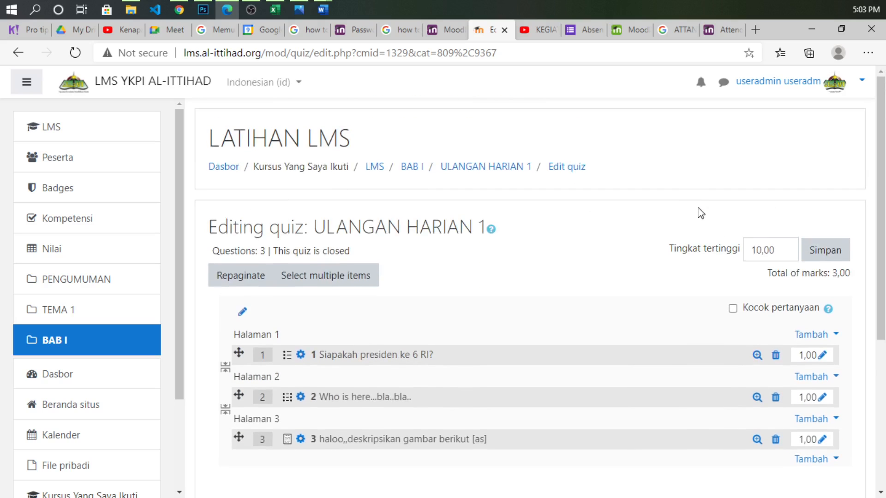
left_click_drag(790, 251, 725, 256)
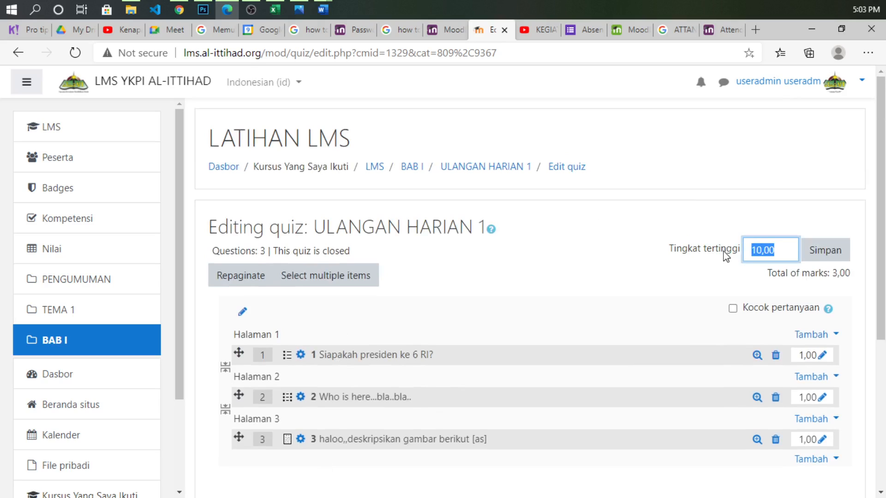
type("1")
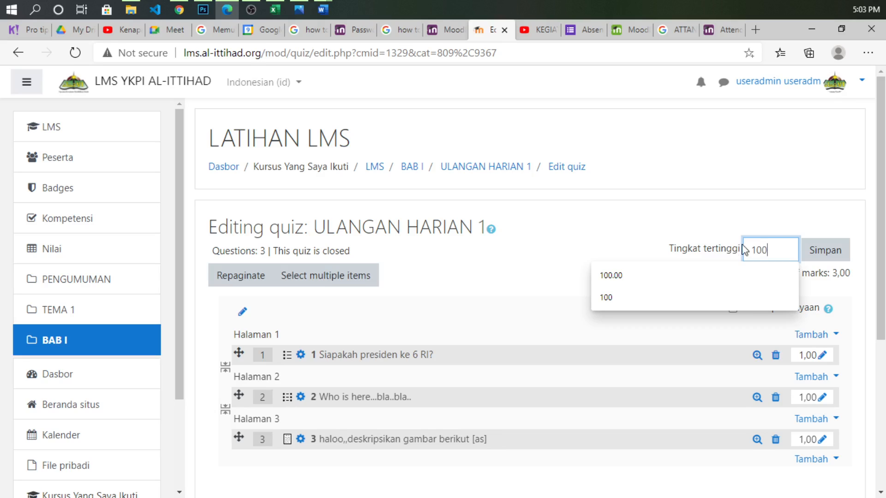
left_click(763, 226)
scroll(526, 275, "down", 1)
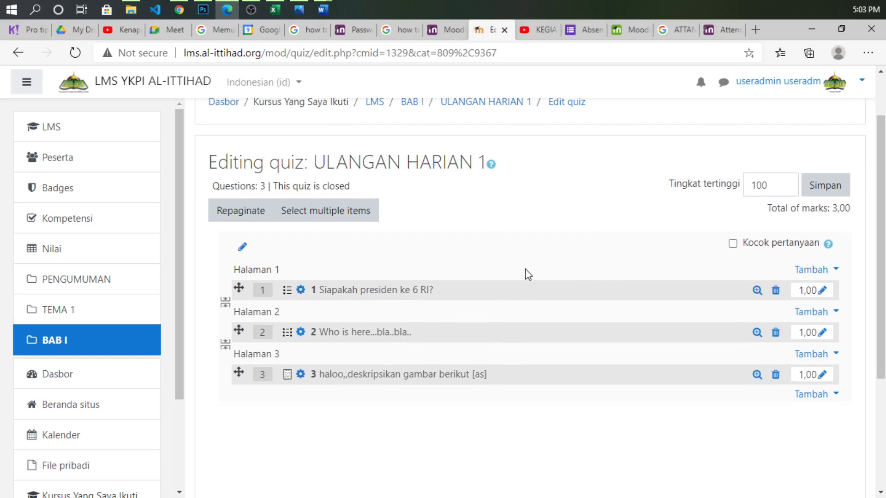
left_click(825, 189)
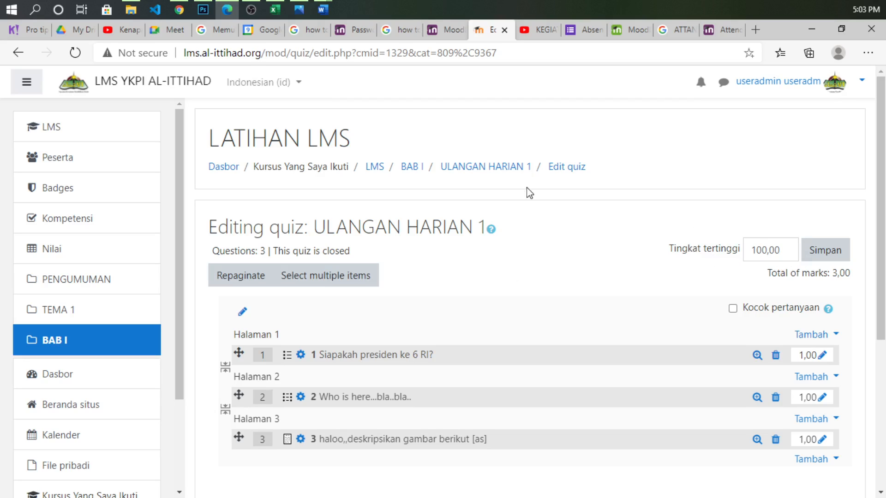
Open the ULANGAN HARIAN 1 overview page and compare the quiz's closing time with the computer's date and time.
left_click(467, 173)
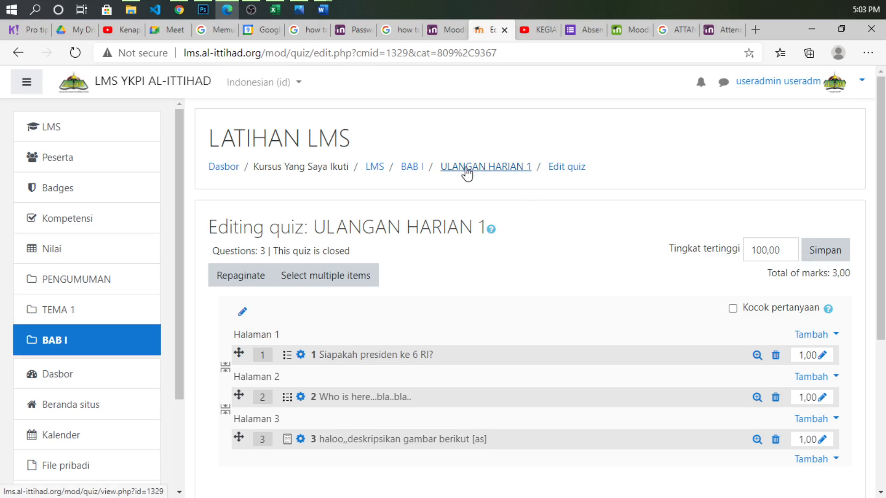
scroll(610, 217, "down", 1)
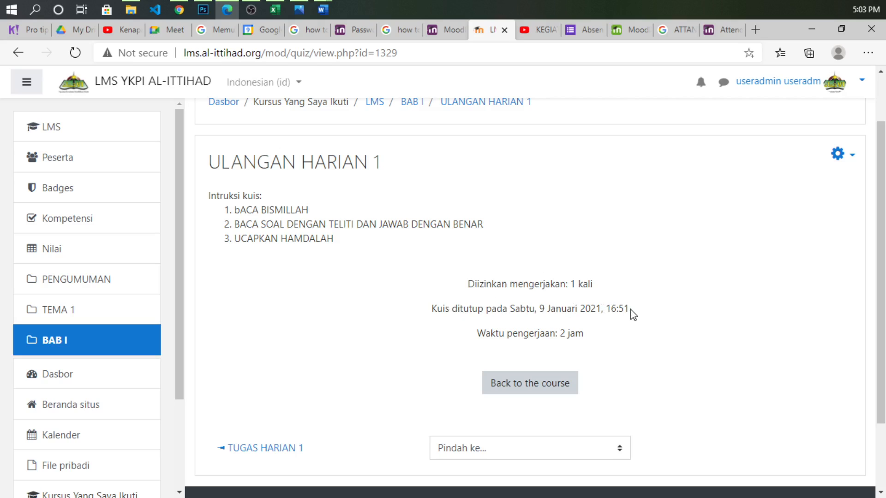
left_click(856, 9)
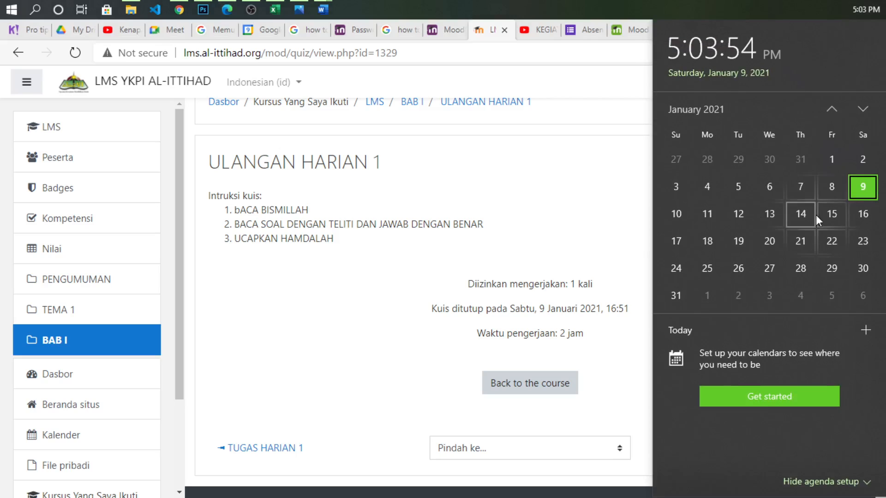
left_click(616, 194)
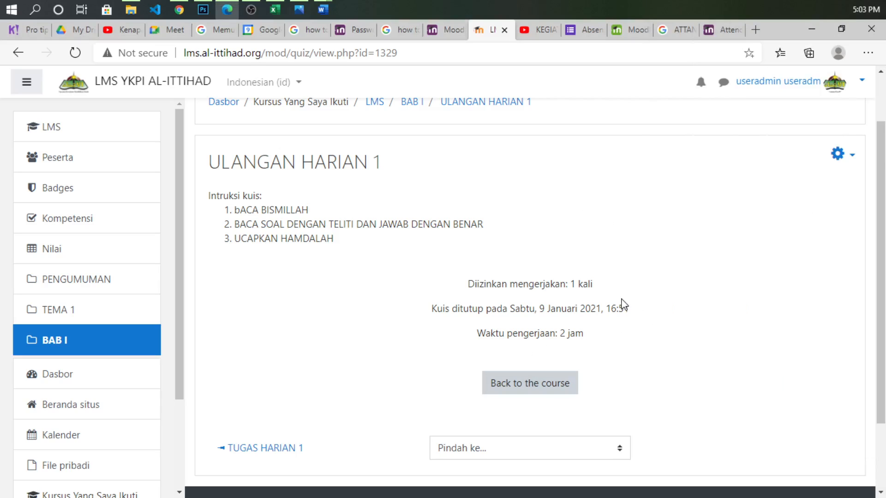
Open the settings of quiz ULANGAN HARIAN 1 and expand the Timing section.
left_click(850, 157)
left_click(754, 183)
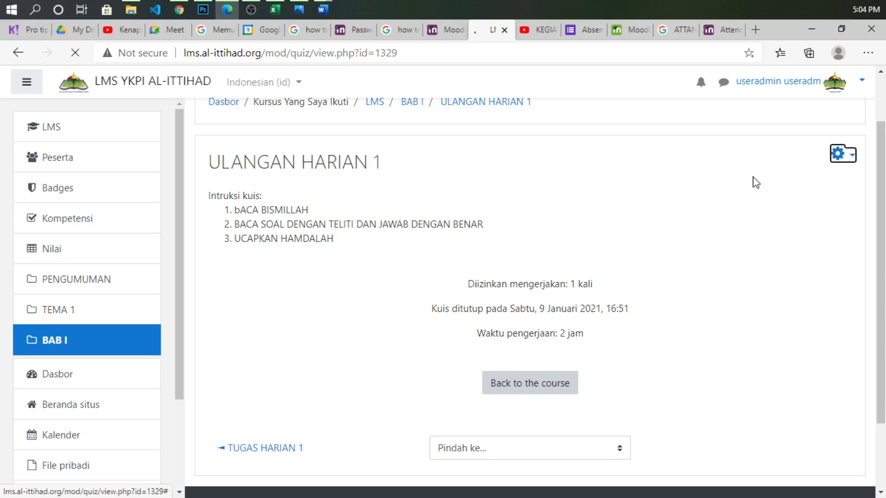
scroll(380, 384, "down", 5)
scroll(379, 384, "down", 3)
scroll(360, 360, "up", 2)
left_click(223, 252)
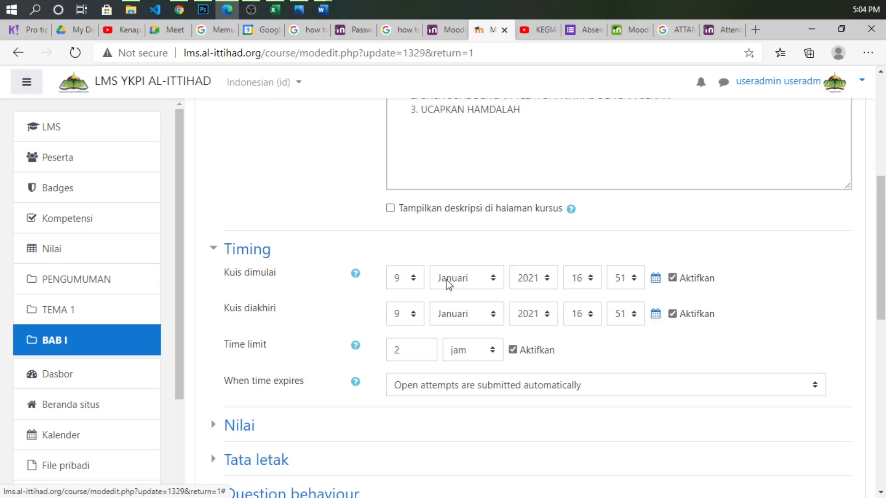
Set the hour of the quiz's closing time (Kuis diakhiri) to 19, then save and display the quiz.
left_click(591, 279)
scroll(586, 226, "down", 2)
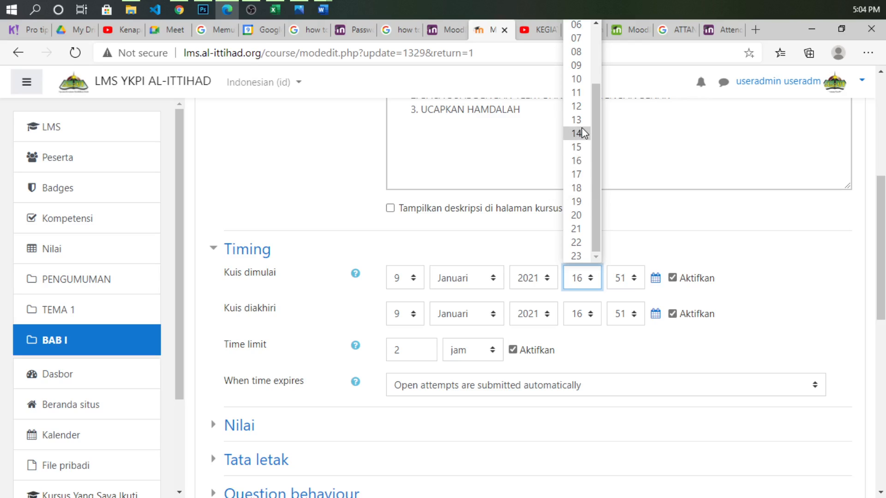
left_click(582, 314)
left_click(583, 314)
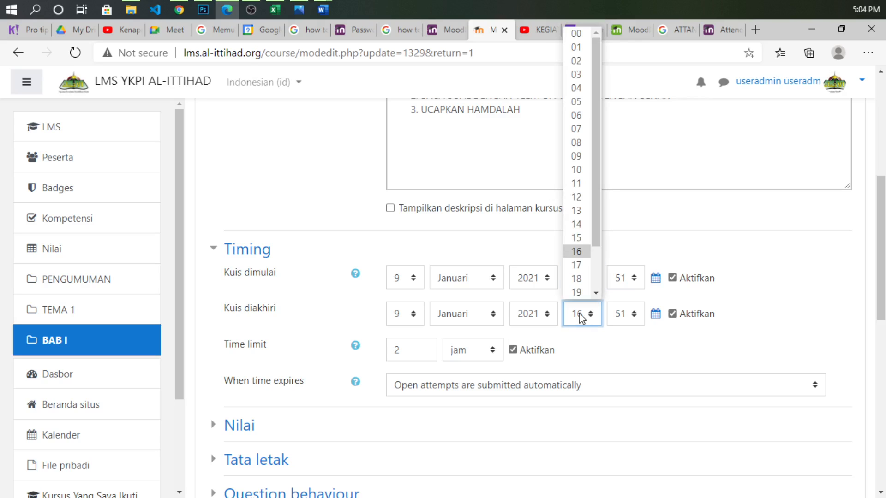
scroll(582, 262, "down", 1)
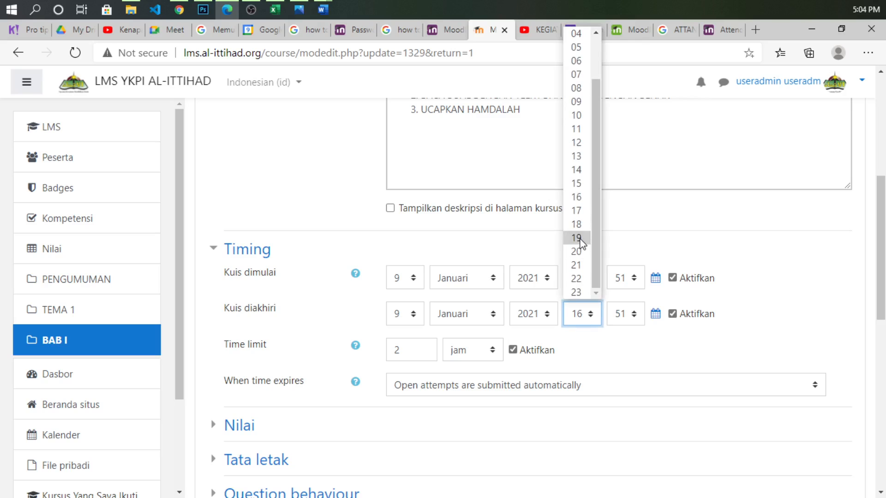
left_click(577, 238)
scroll(604, 351, "down", 8)
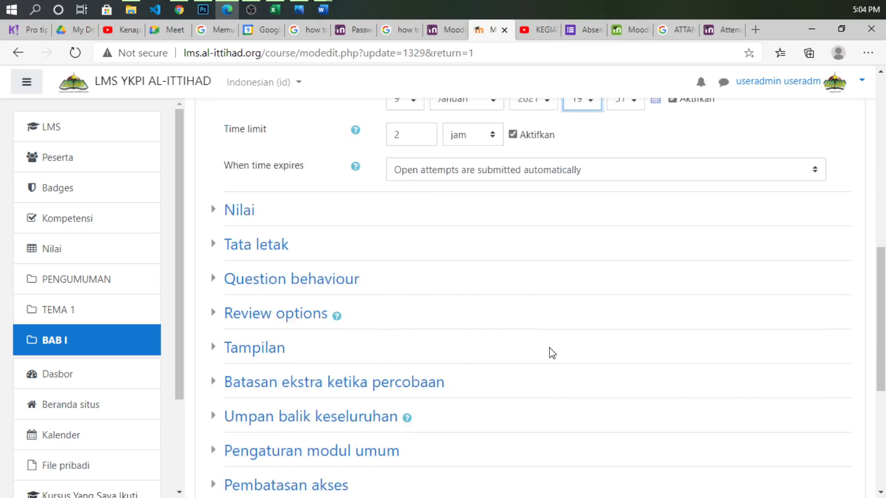
left_click(591, 455)
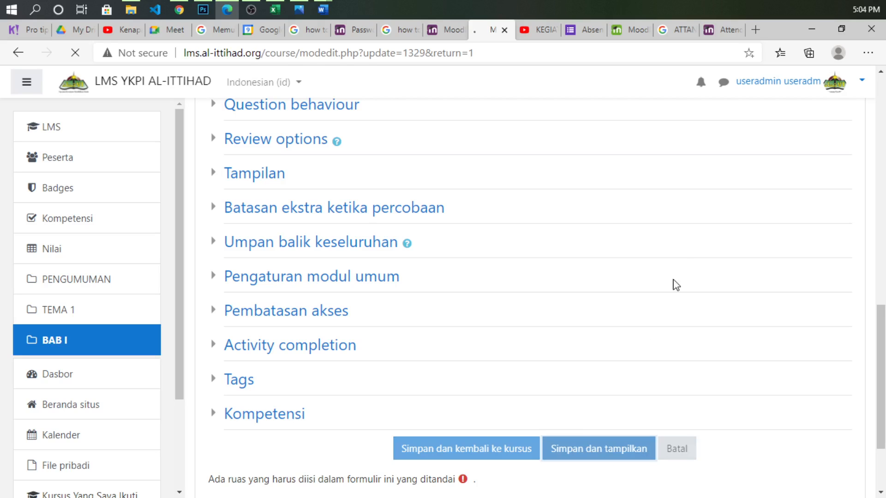
Start a timed preview attempt of the quiz and answer question 1 with "e. Jokowi", continuing to question 2.
scroll(682, 201, "down", 3)
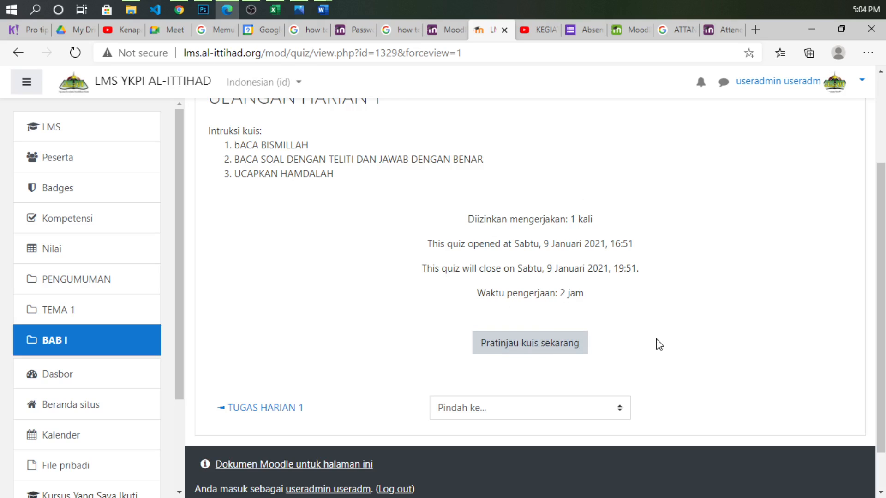
scroll(659, 345, "up", 2)
left_click(562, 409)
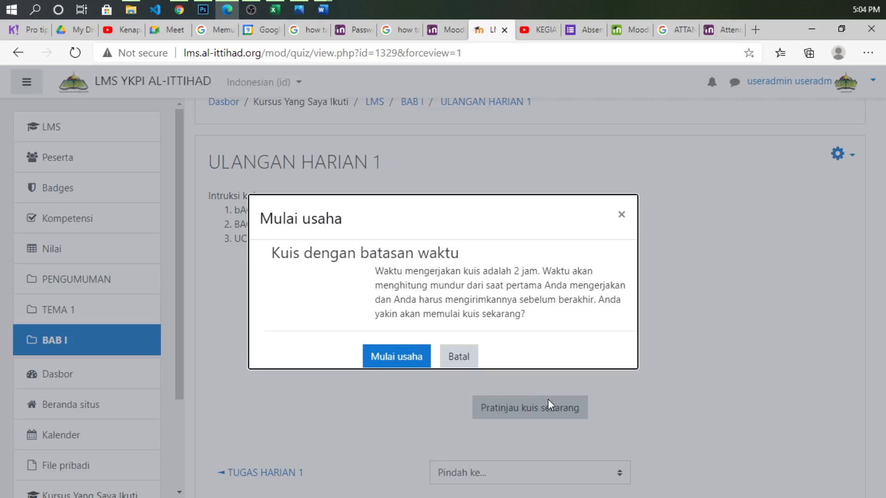
left_click(402, 359)
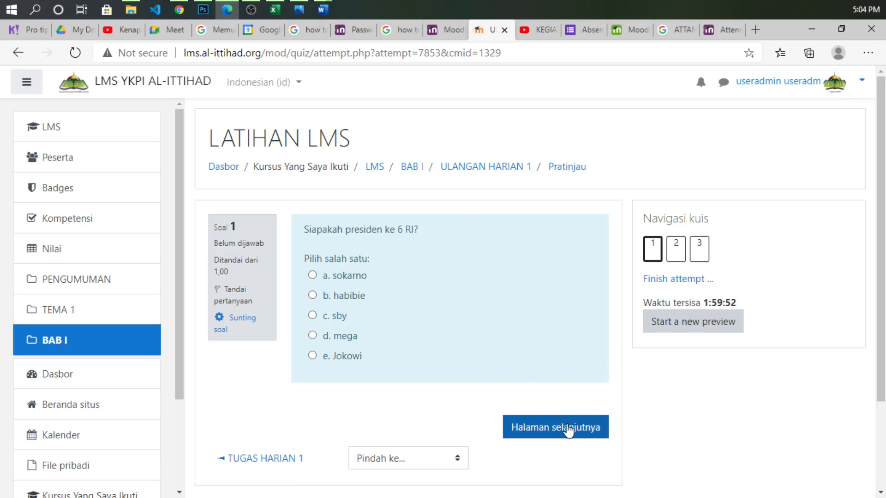
left_click(342, 356)
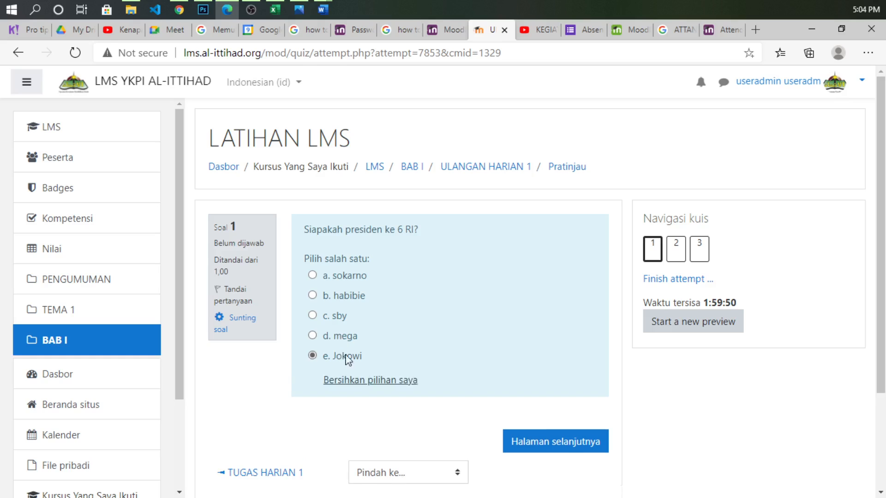
left_click(563, 442)
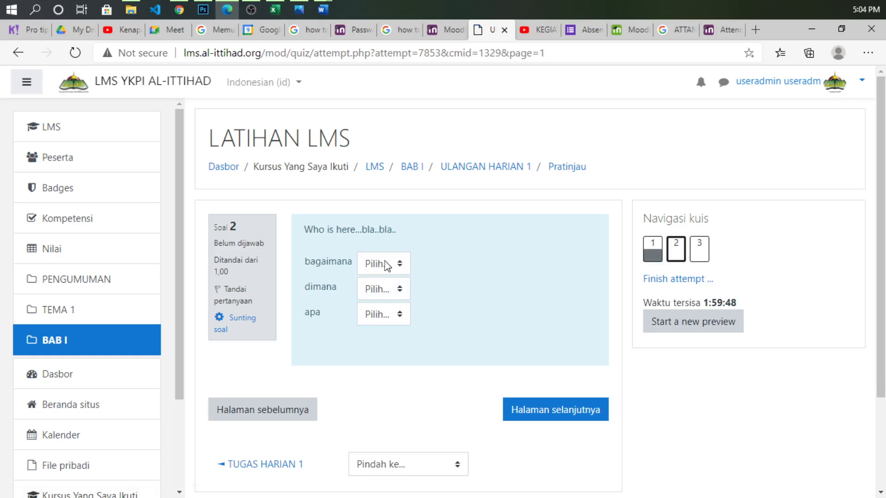
Match bagaimana, dimana and apa all with "how" in question 2 and continue to question 3.
left_click(386, 265)
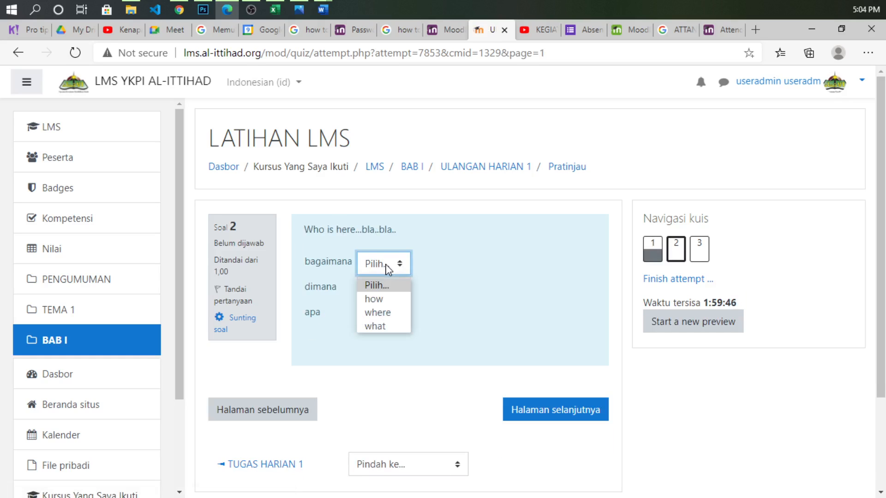
left_click(387, 300)
left_click(387, 289)
left_click(376, 323)
left_click(396, 318)
left_click(396, 349)
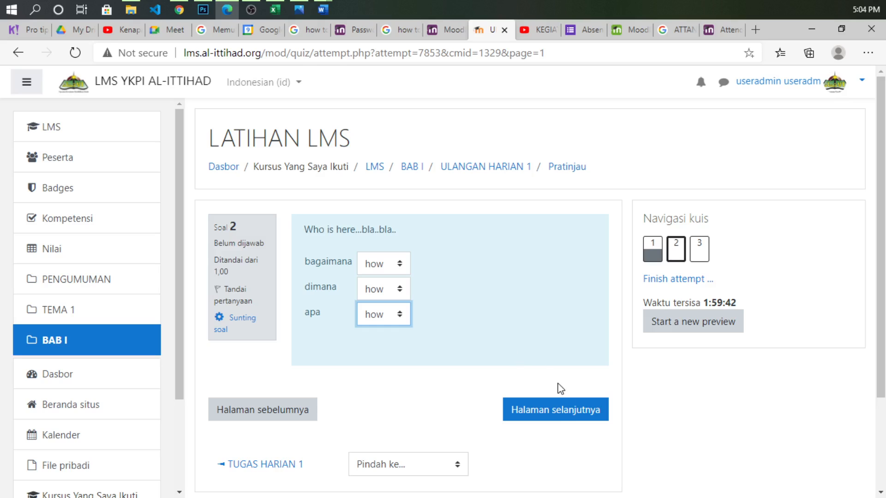
left_click(564, 417)
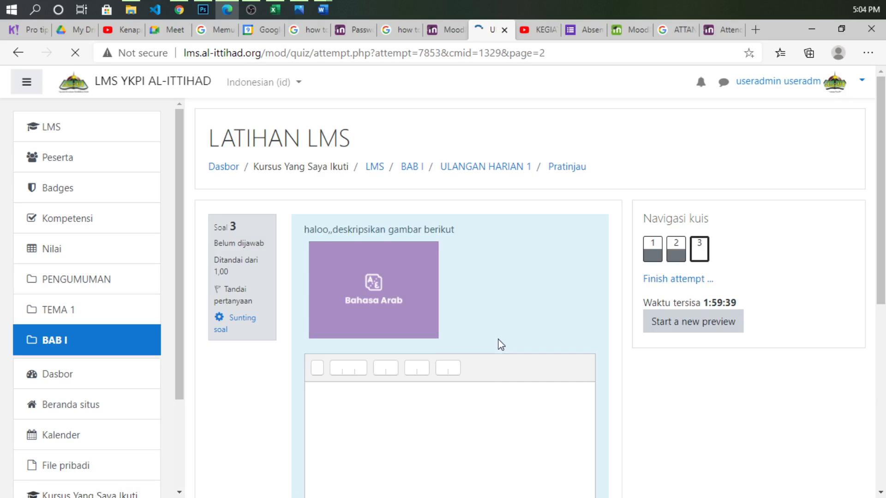
Answer essay question 3 with "bahasa arab" and finish the attempt to reach its summary.
scroll(354, 275, "down", 3)
scroll(398, 362, "up", 1)
left_click(397, 362)
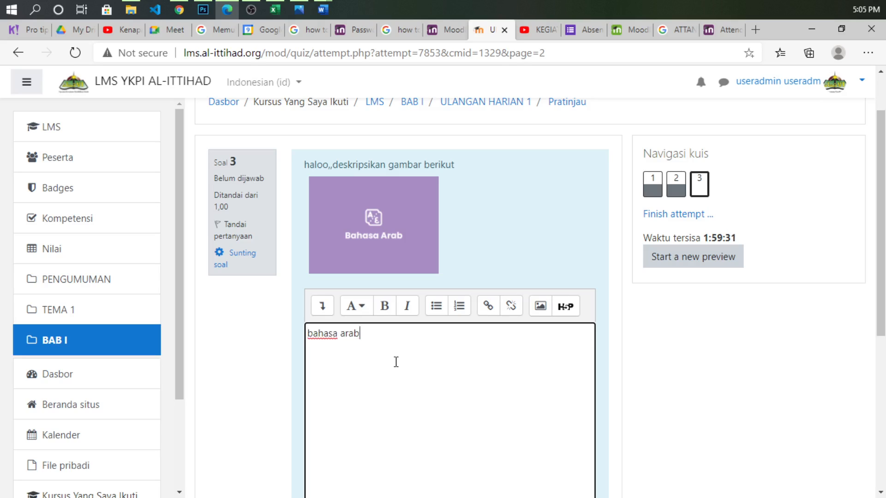
scroll(587, 326, "down", 6)
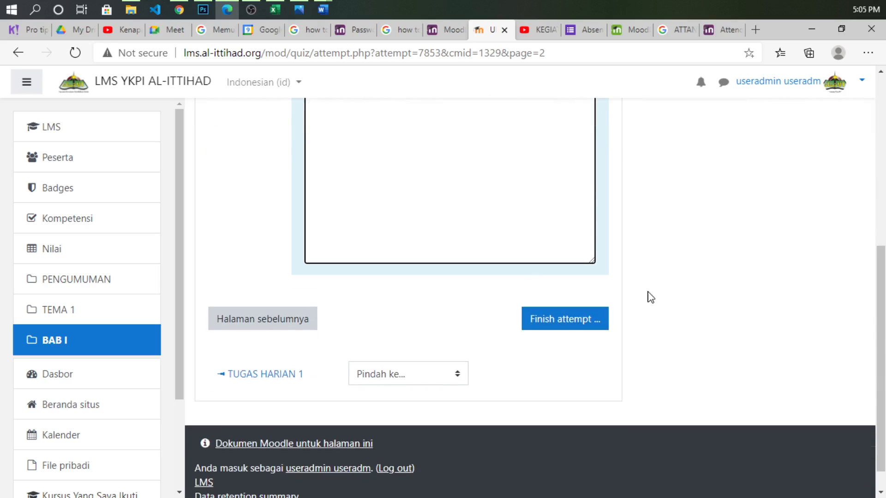
left_click(560, 317)
scroll(545, 285, "down", 3)
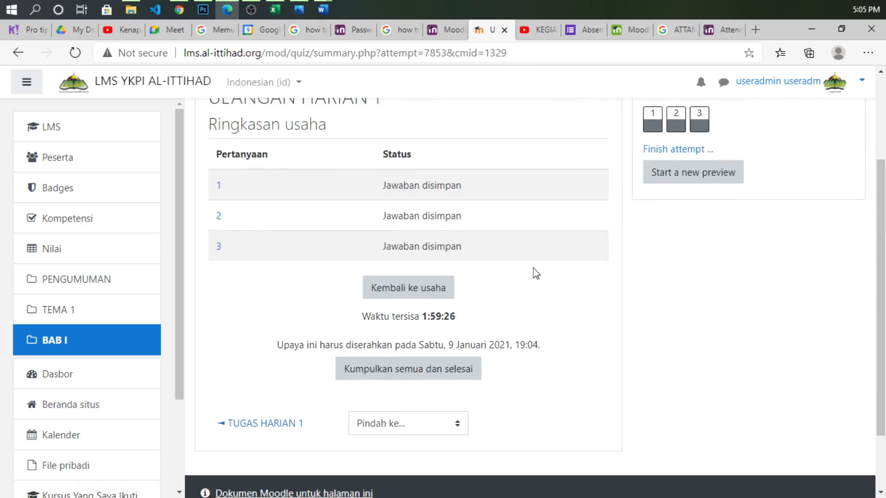
Submit all answers to finish the preview attempt, confirm the submission, and look through the review of its three questions.
left_click(407, 369)
left_click(395, 362)
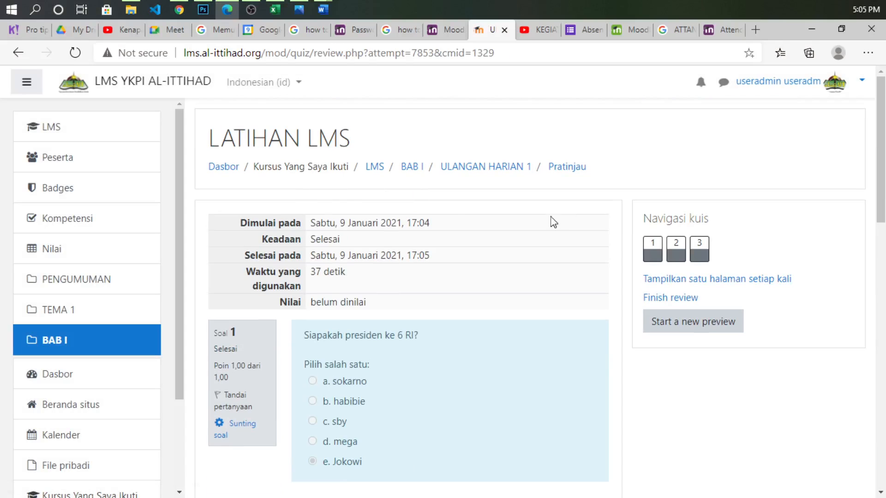
scroll(366, 238, "down", 15)
scroll(361, 237, "down", 2)
scroll(361, 236, "up", 5)
scroll(362, 236, "down", 6)
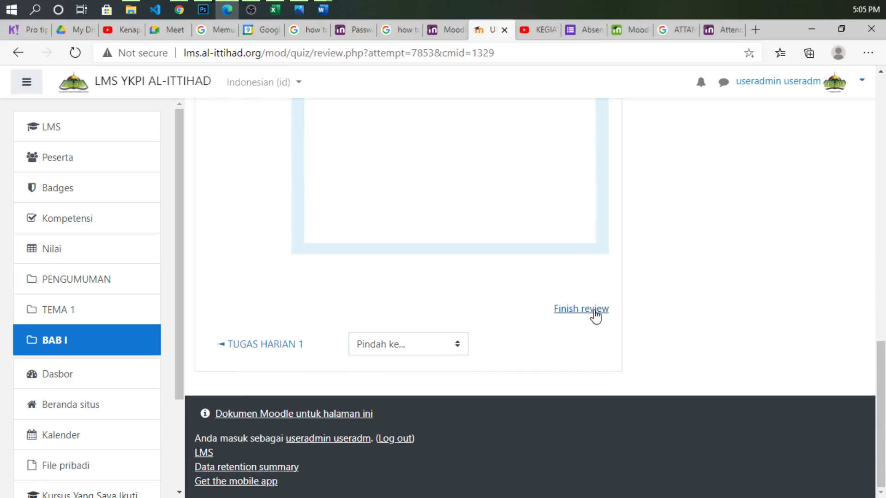
Finish the attempt review and examine the status and grade in the quiz's summary of previous attempts.
left_click(594, 316)
scroll(429, 307, "down", 3)
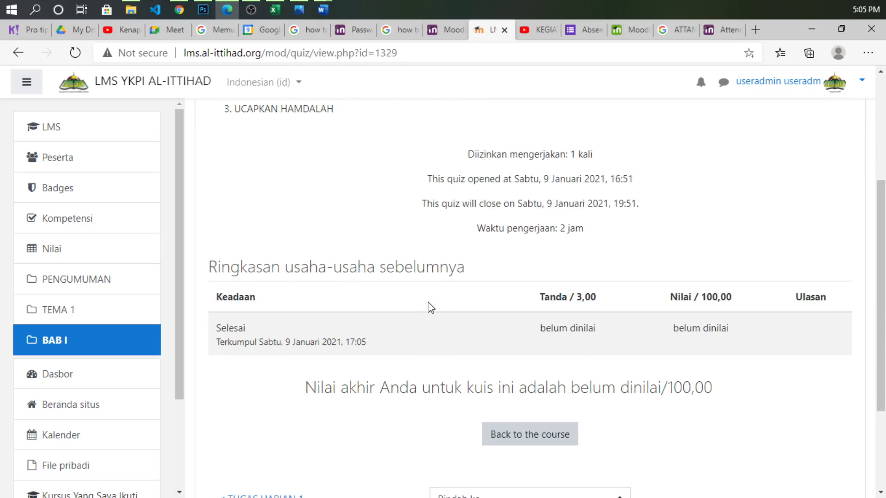
scroll(430, 308, "up", 1)
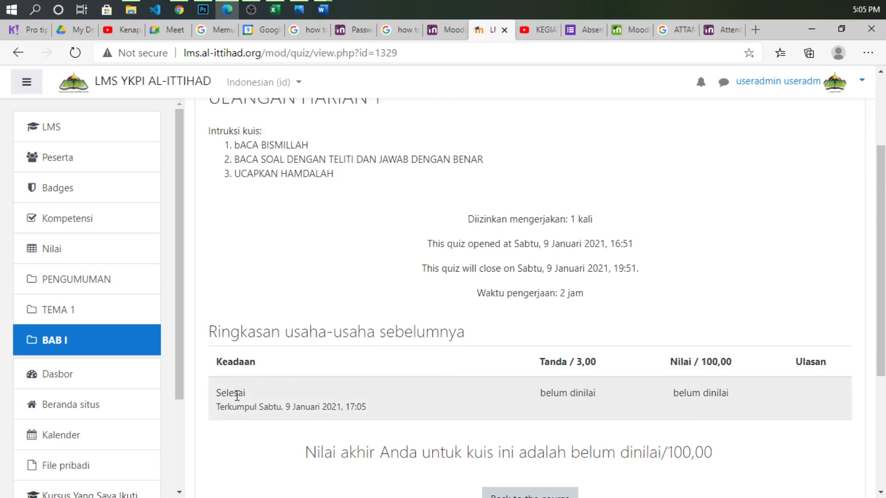
scroll(359, 338, "down", 1)
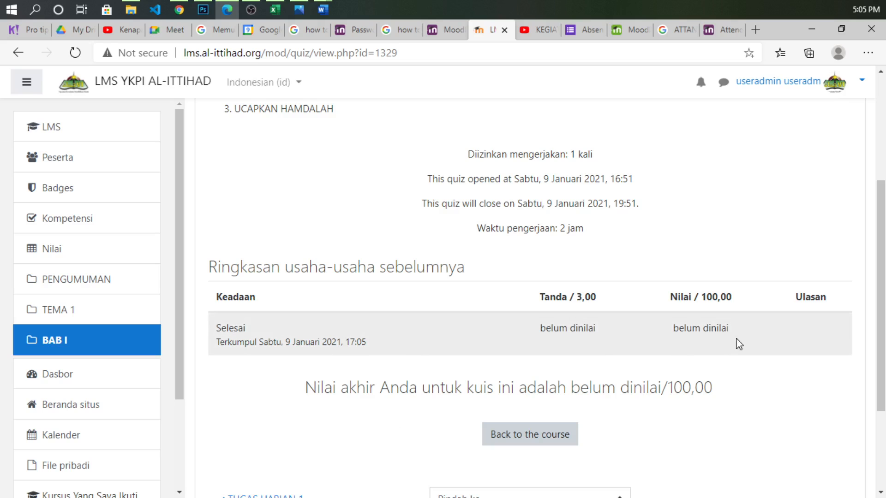
scroll(568, 350, "up", 3)
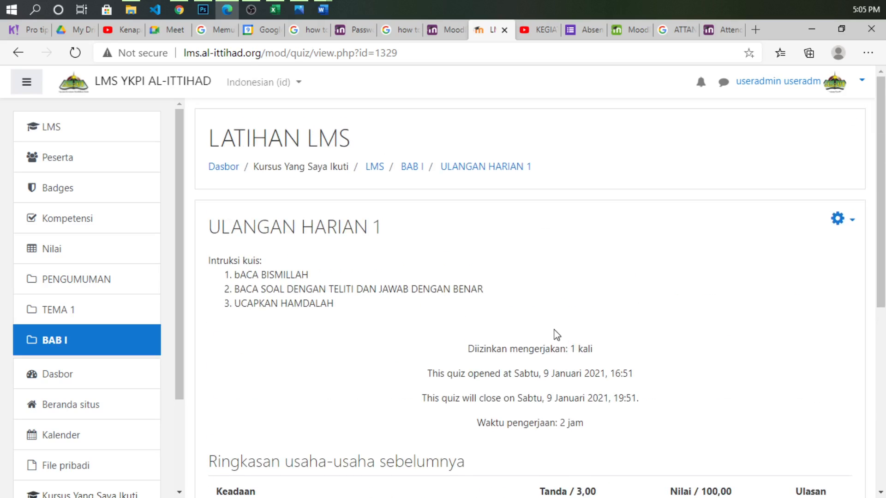